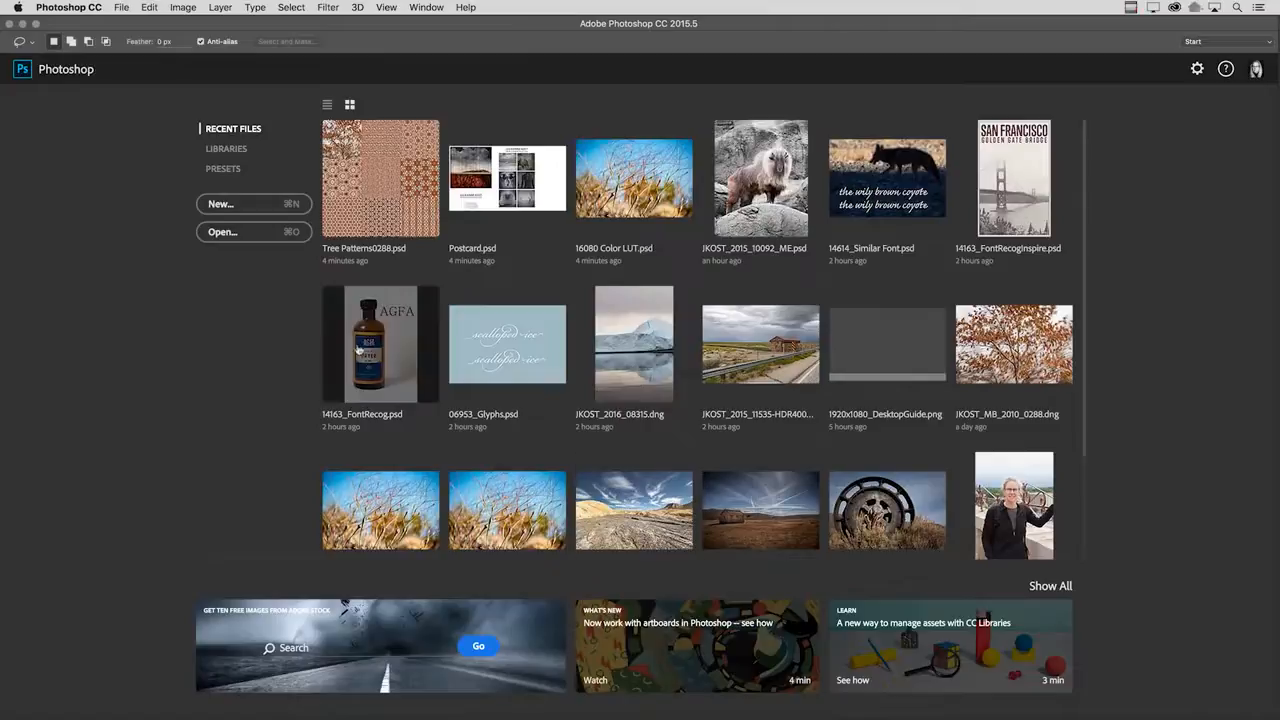
# Start a new document of type Artboard at the iPhone 6 Plus size (1242 x 2208 pixels).
pyautogui.click(257, 206)
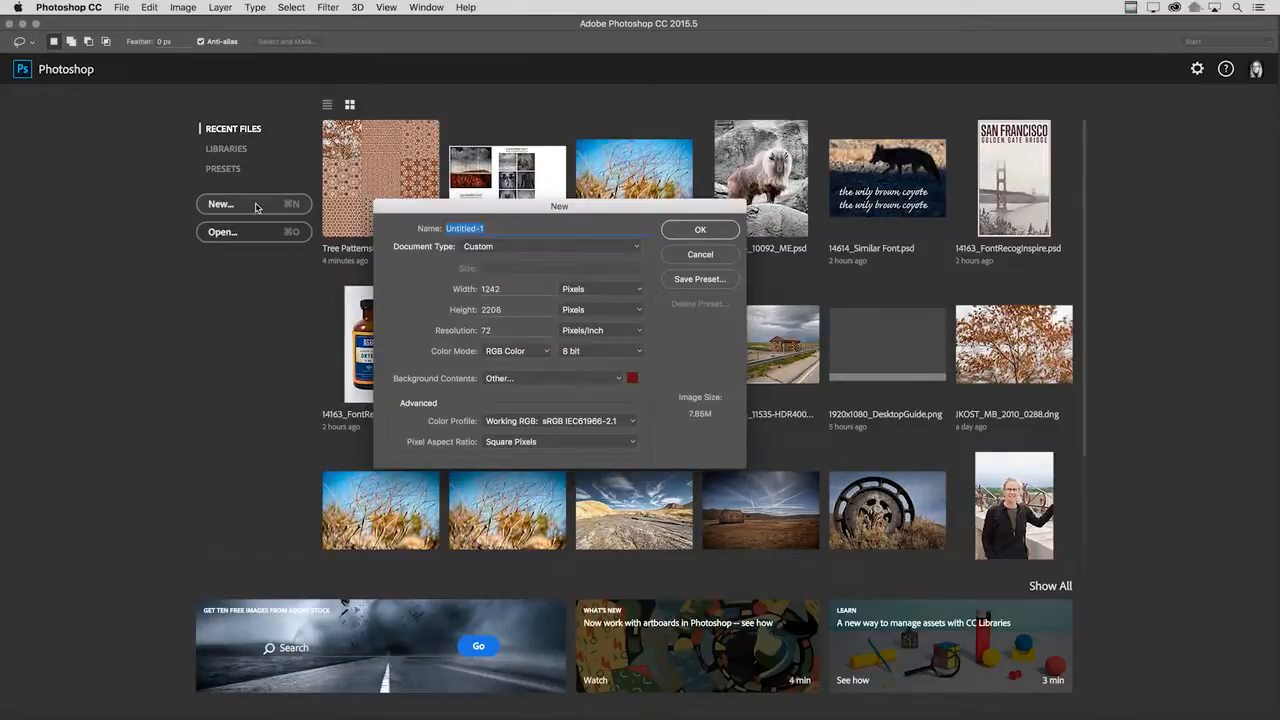
pyautogui.click(512, 247)
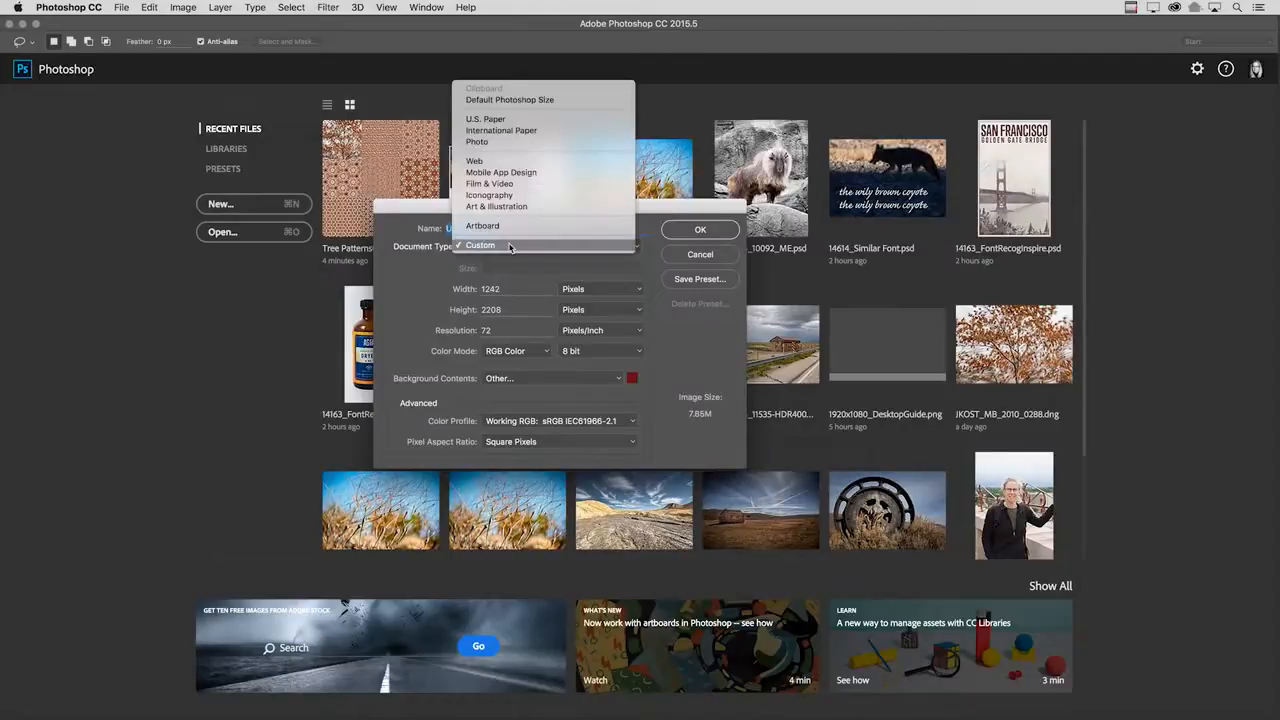
pyautogui.click(510, 228)
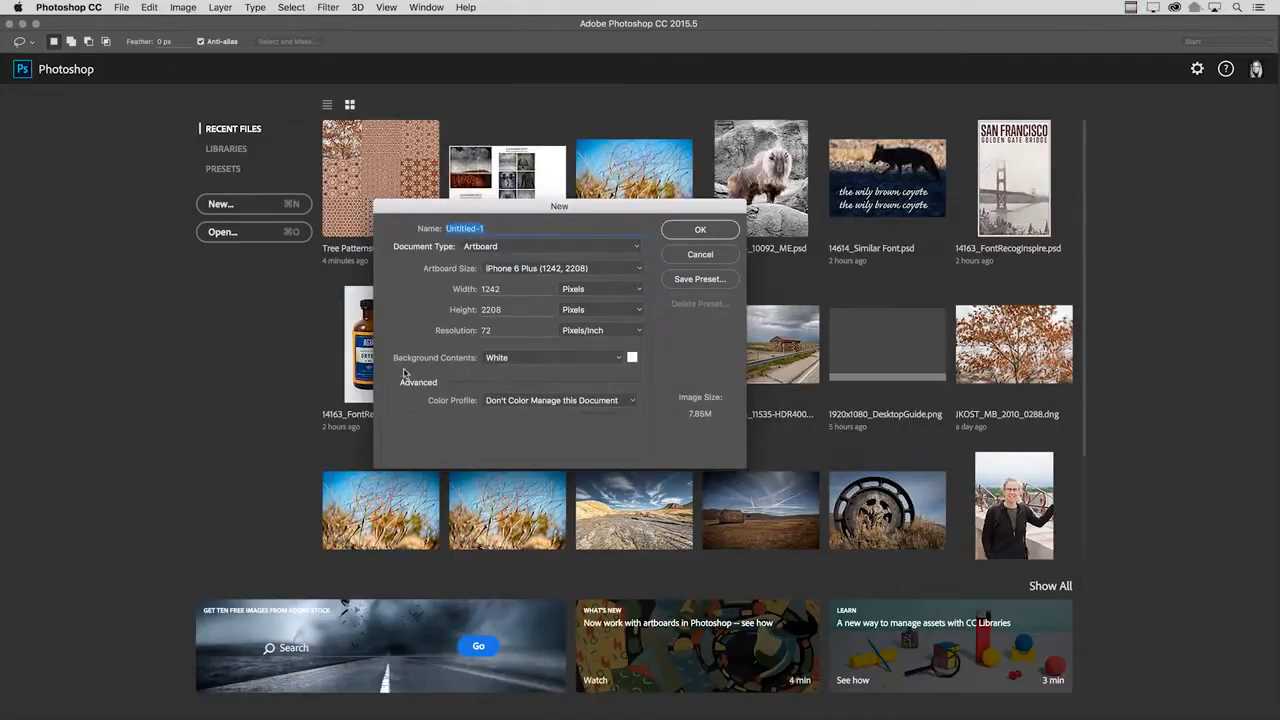
# Give the new document a custom muted red background (#993333) and create it.
pyautogui.click(617, 359)
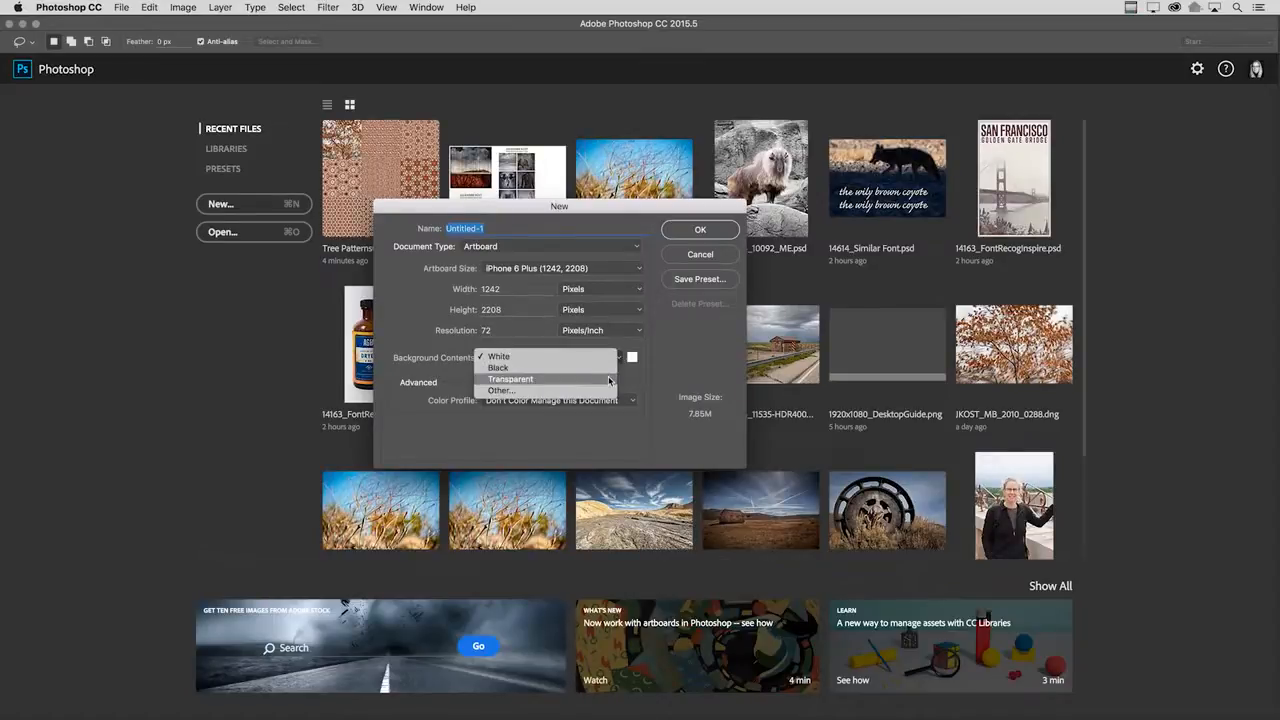
pyautogui.click(609, 392)
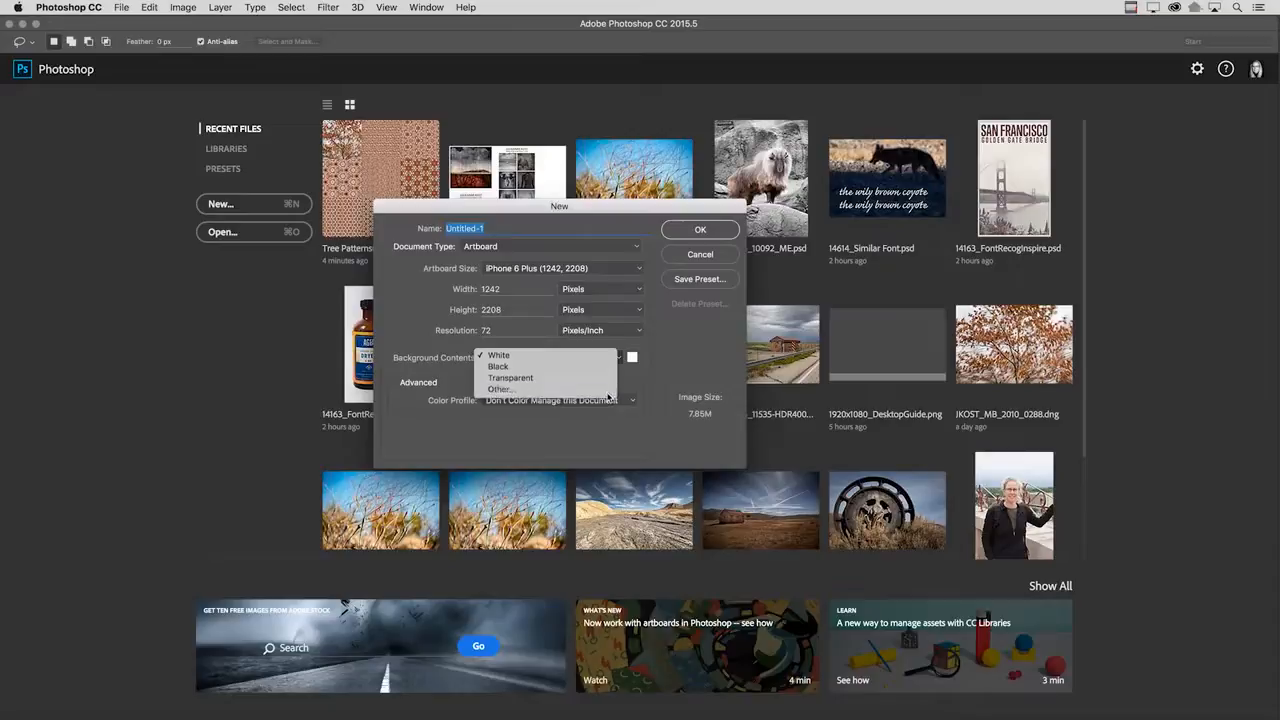
pyautogui.click(527, 321)
pyautogui.moveTo(527, 321)
pyautogui.mouseDown()
pyautogui.moveTo(480, 320)
pyautogui.moveTo(494, 316)
pyautogui.mouseUp()
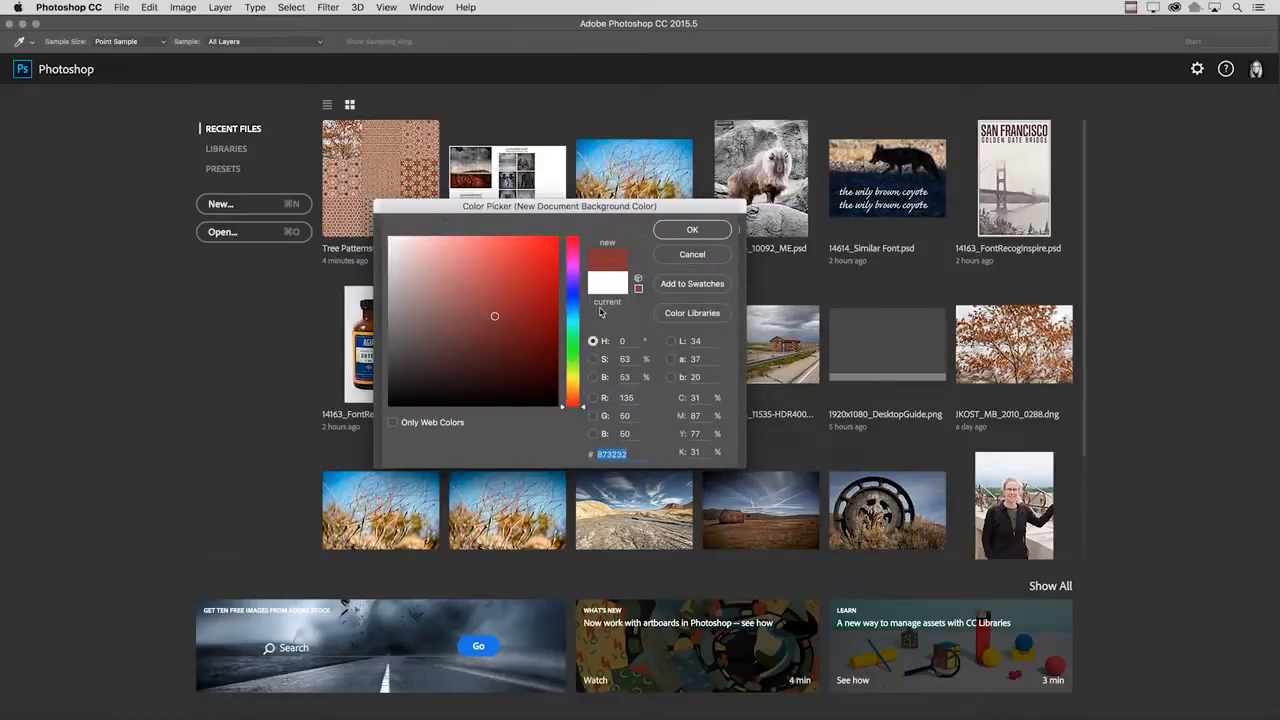
pyautogui.click(708, 234)
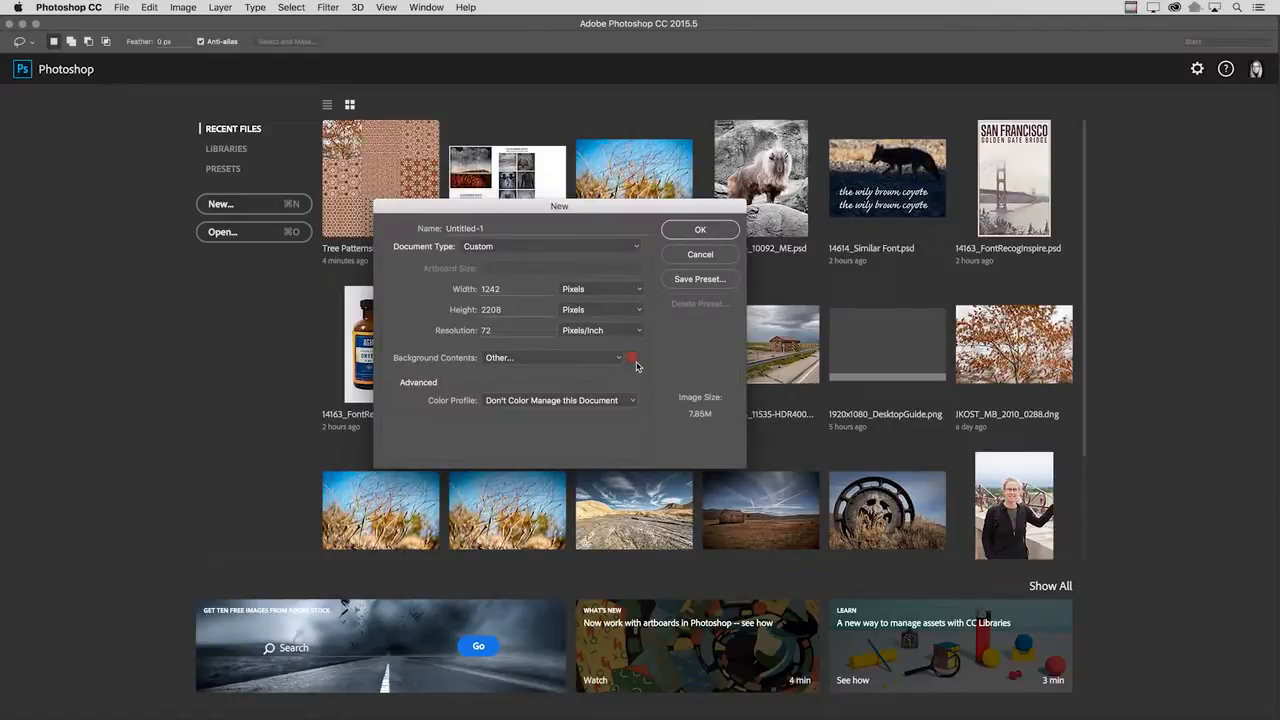
pyautogui.click(703, 232)
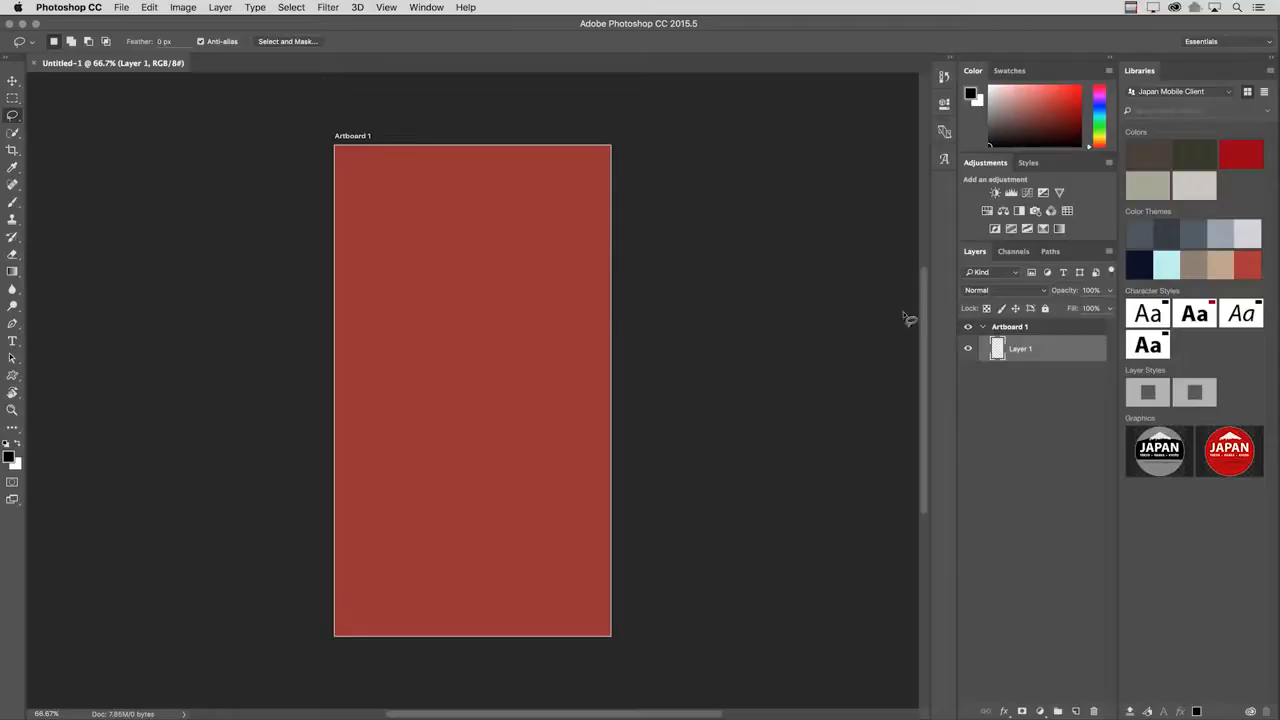
# Change the background colour of Artboard 1 to Transparent in its artboard properties.
pyautogui.click(1018, 329)
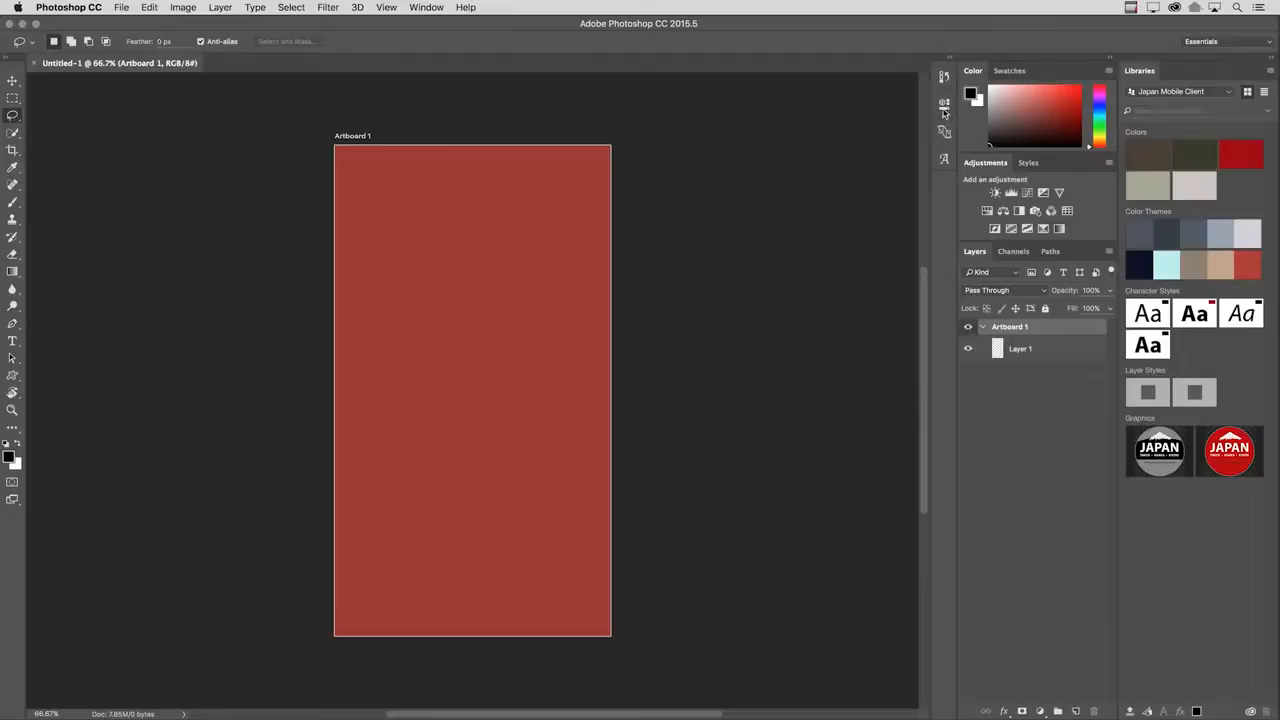
pyautogui.click(944, 106)
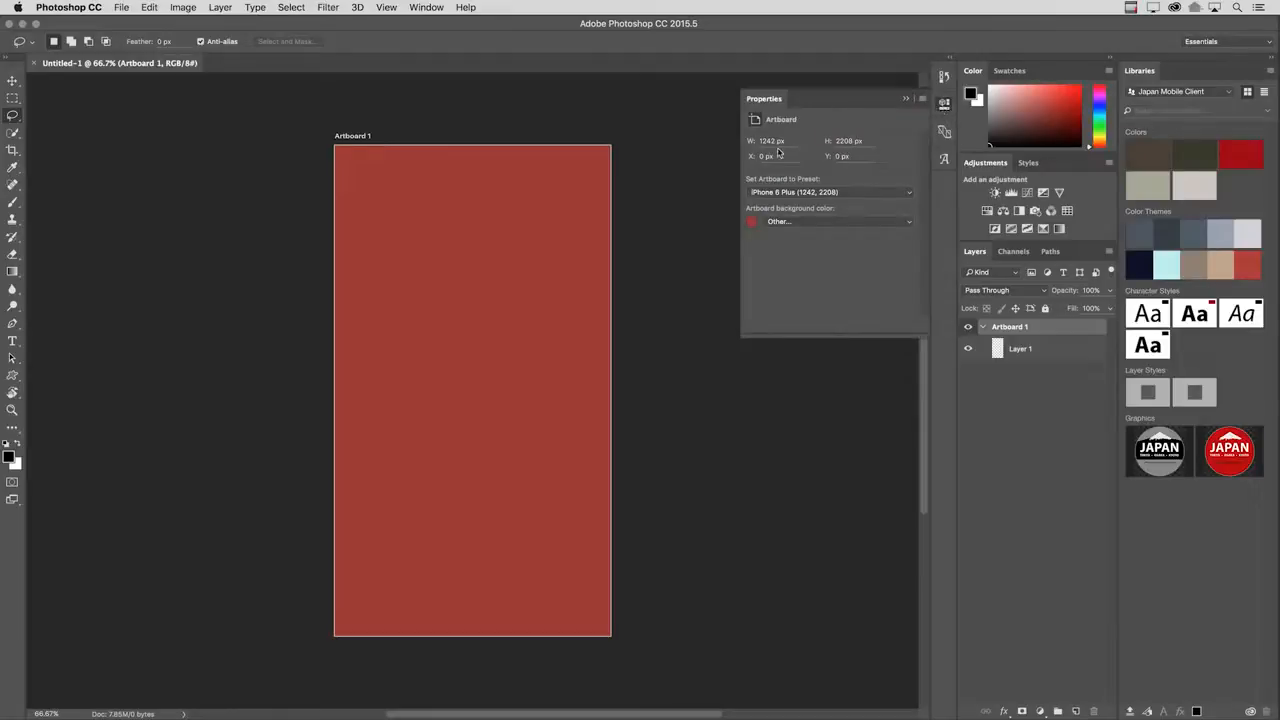
pyautogui.click(830, 227)
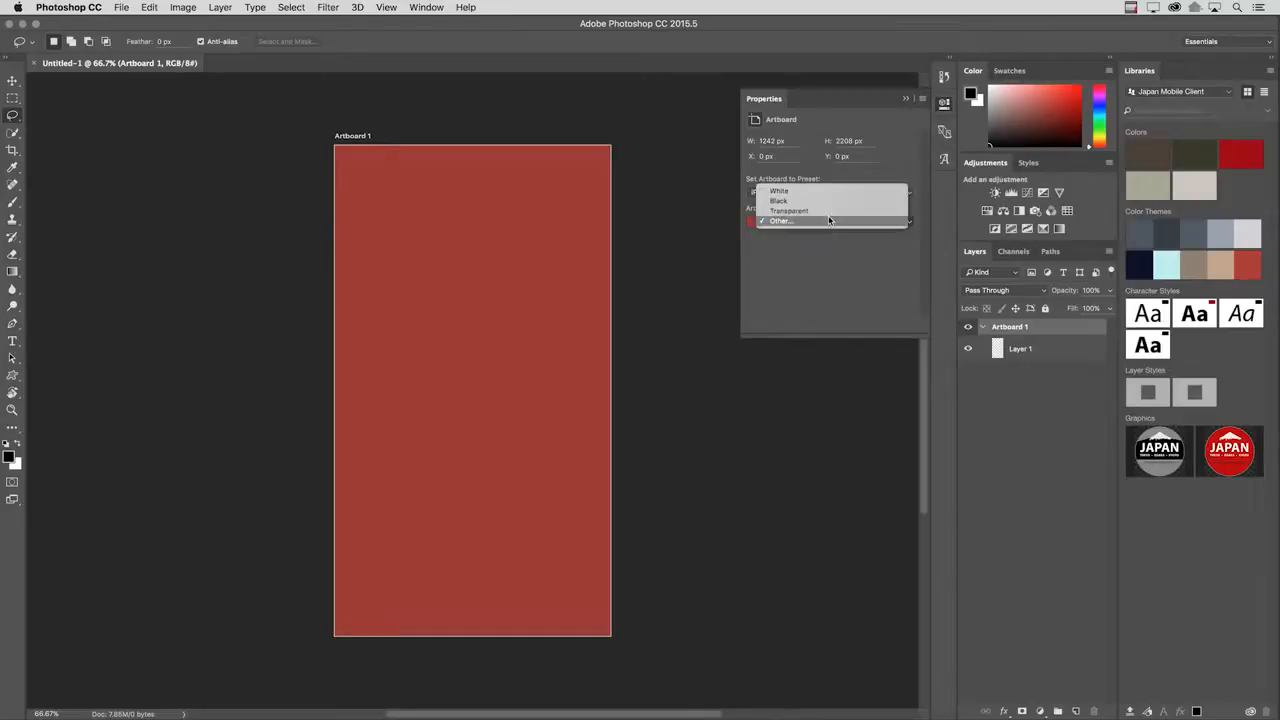
pyautogui.click(827, 214)
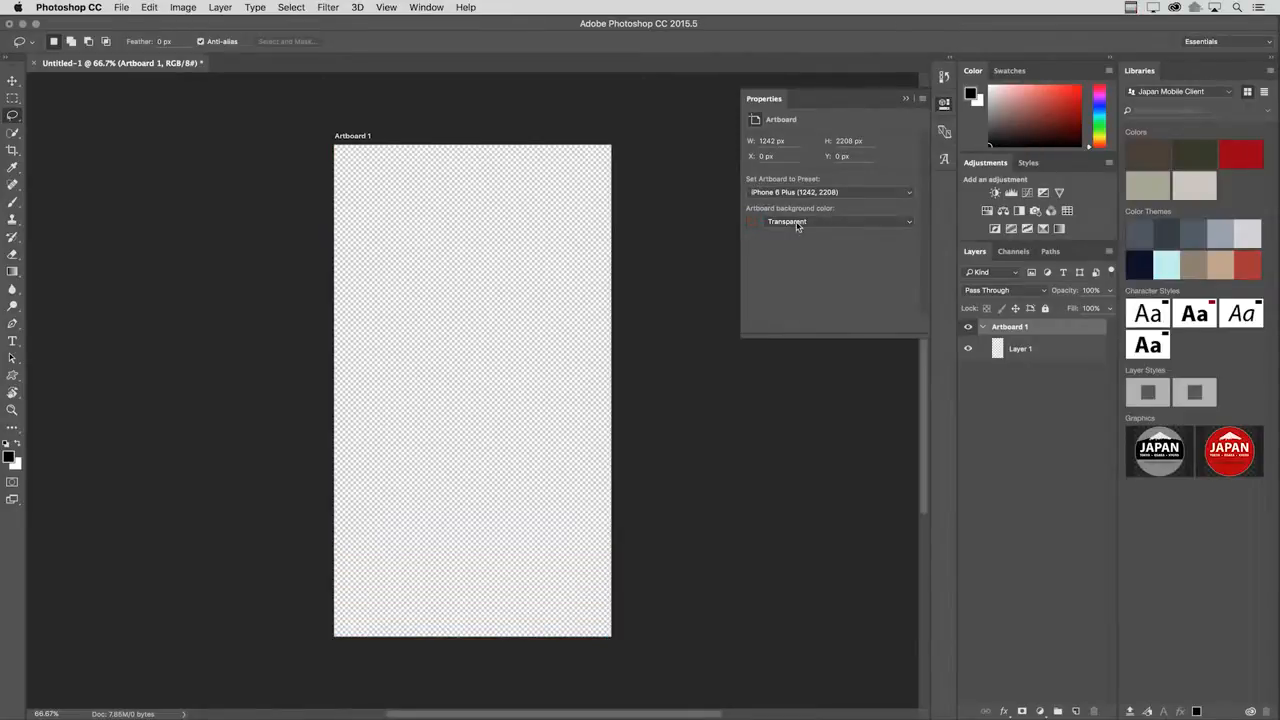
# Add a second artboard directly to the right of Artboard 1 and set its background colour to Black.
pyautogui.press('v')
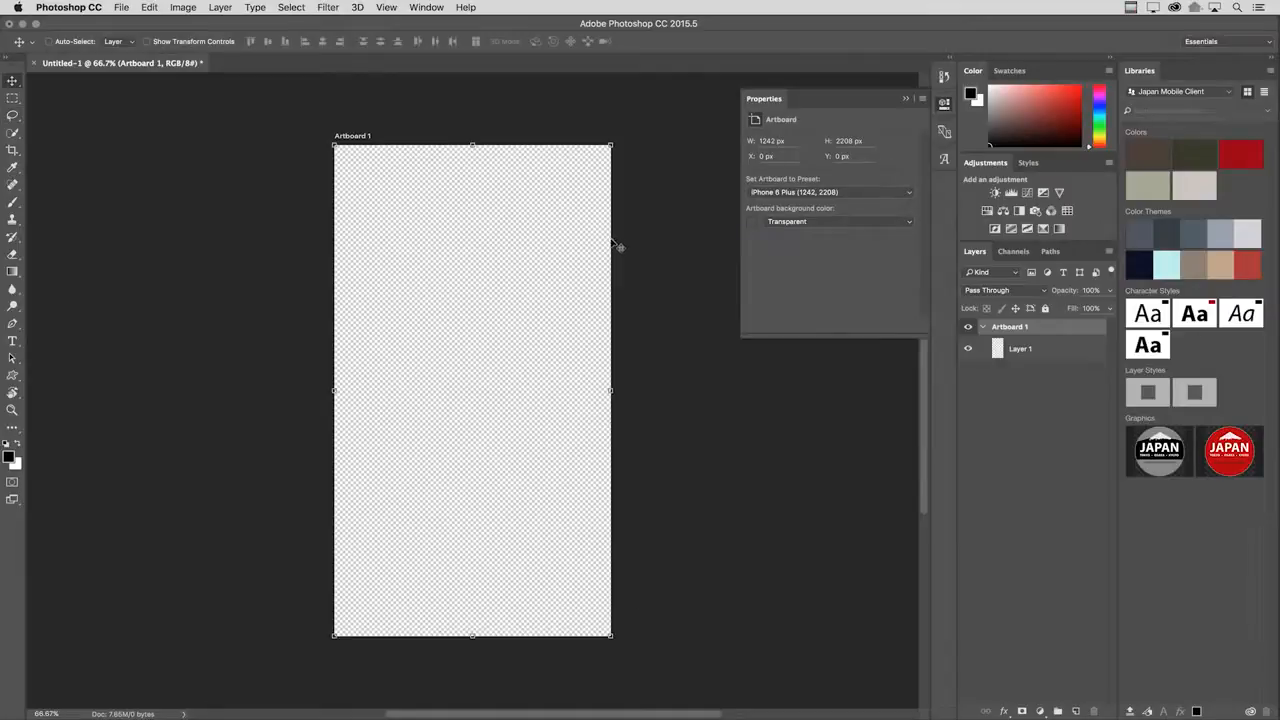
pyautogui.hotkey('shift', 'v')
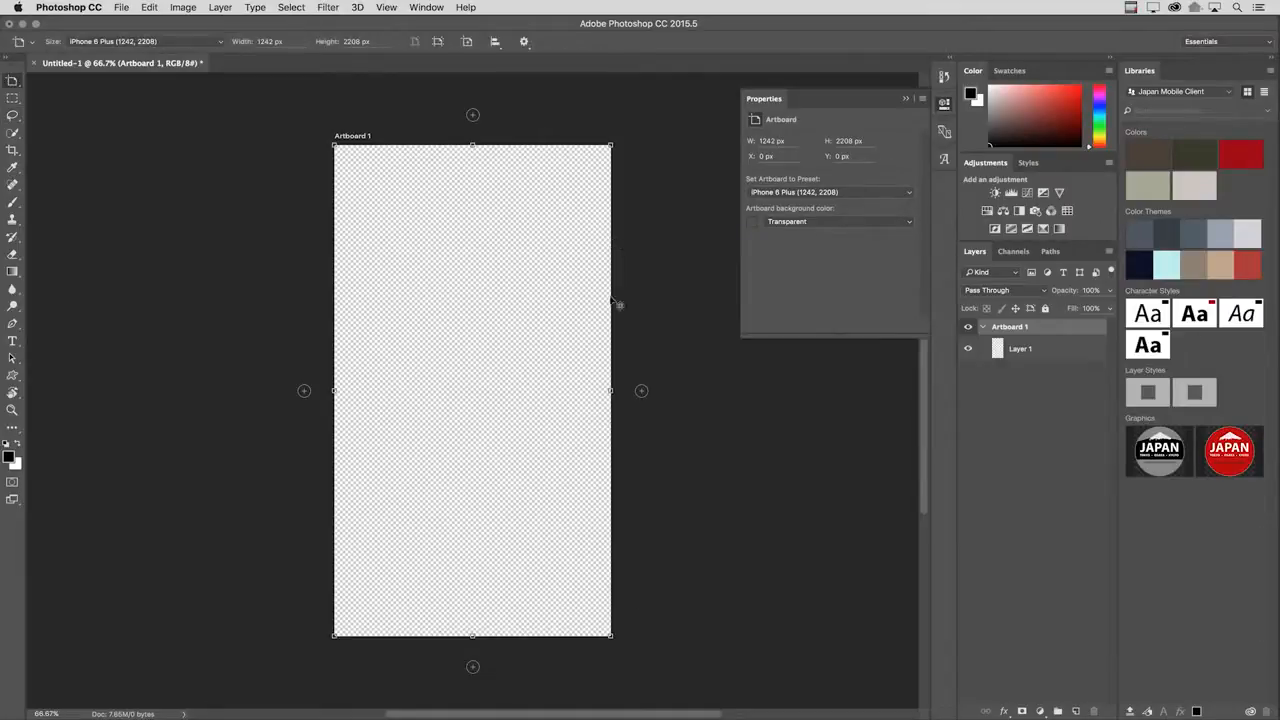
pyautogui.click(641, 390)
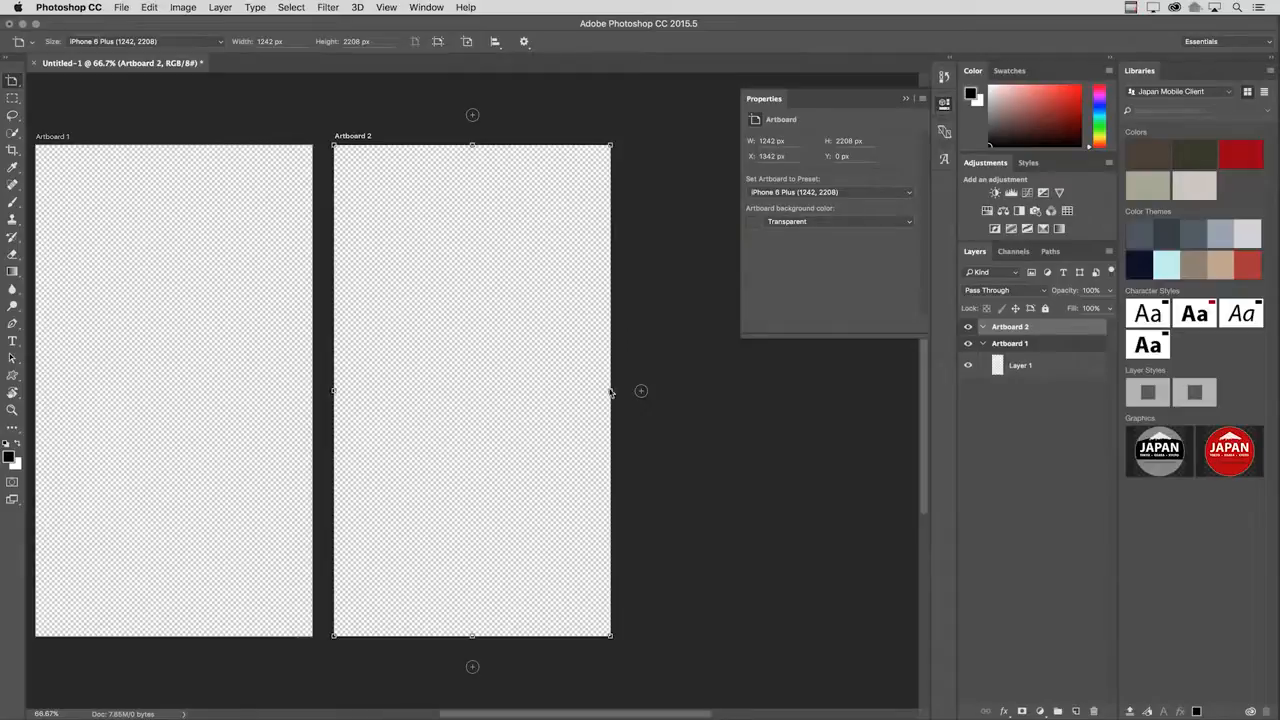
pyautogui.click(798, 223)
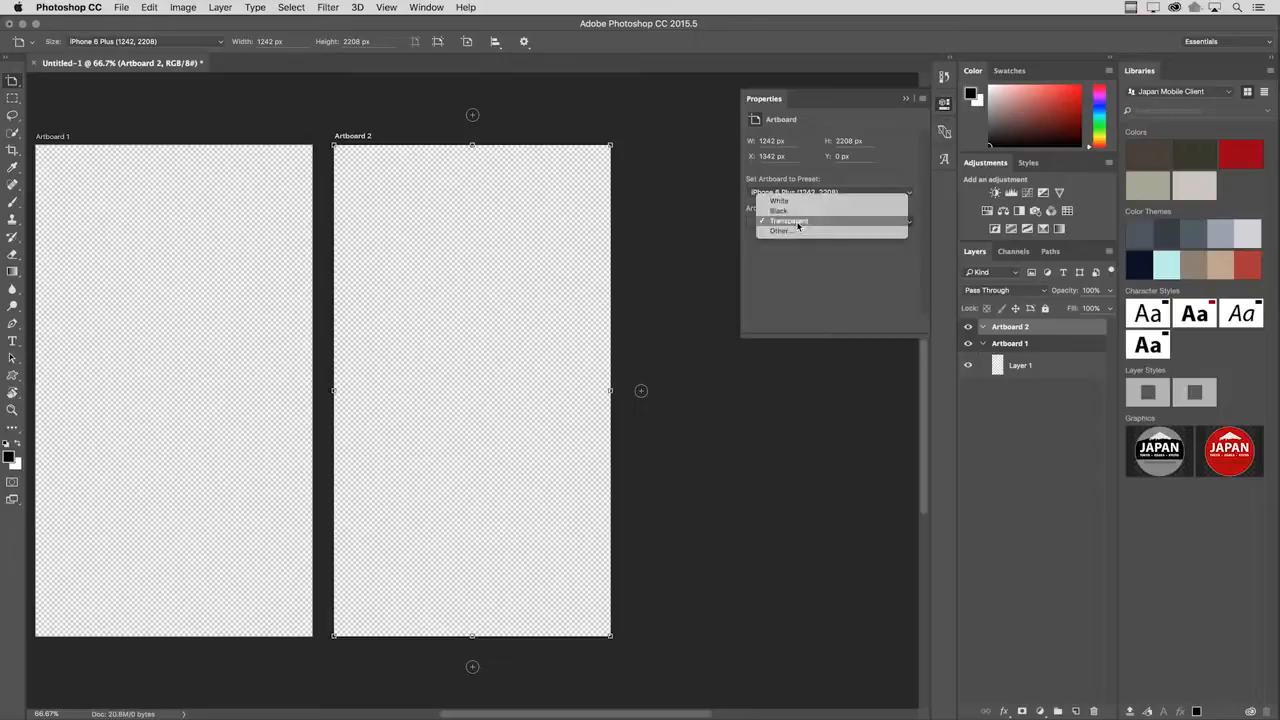
pyautogui.click(798, 211)
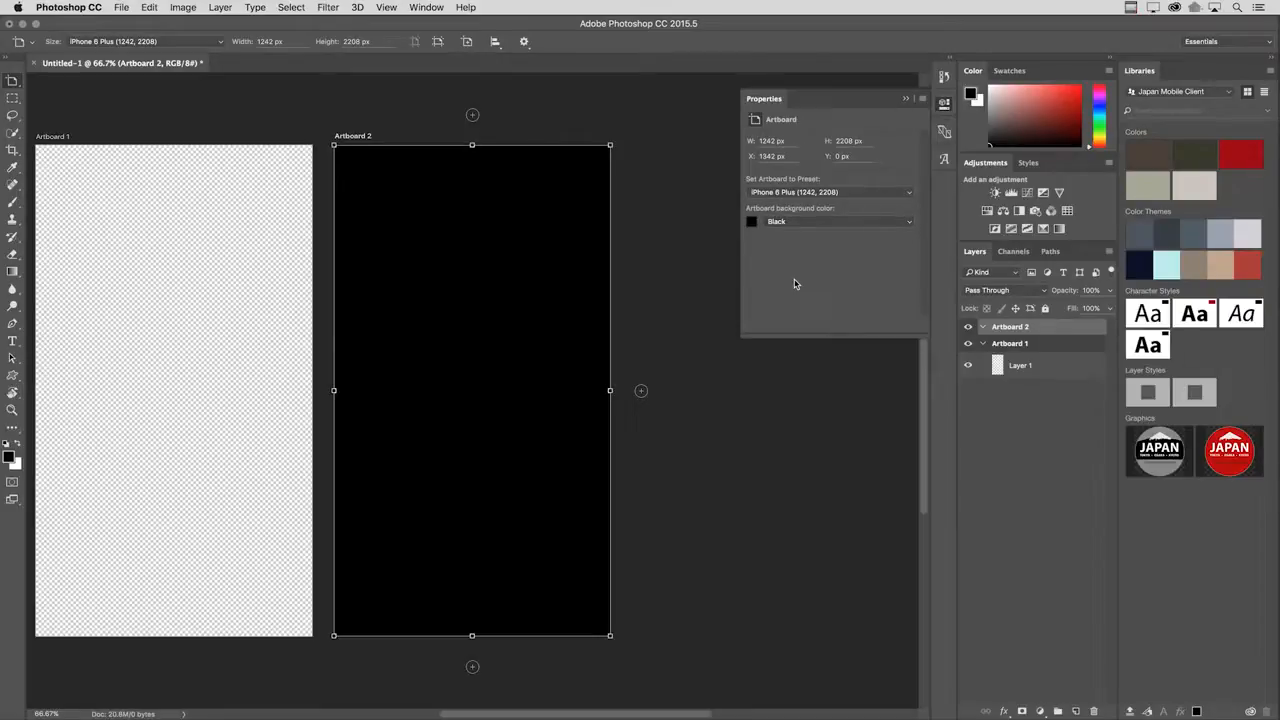
# Select Artboard 1 and Artboard 2 together and set their background colour to Transparent.
pyautogui.keyDown('shift'); pyautogui.click(1007, 346); pyautogui.keyUp('shift')
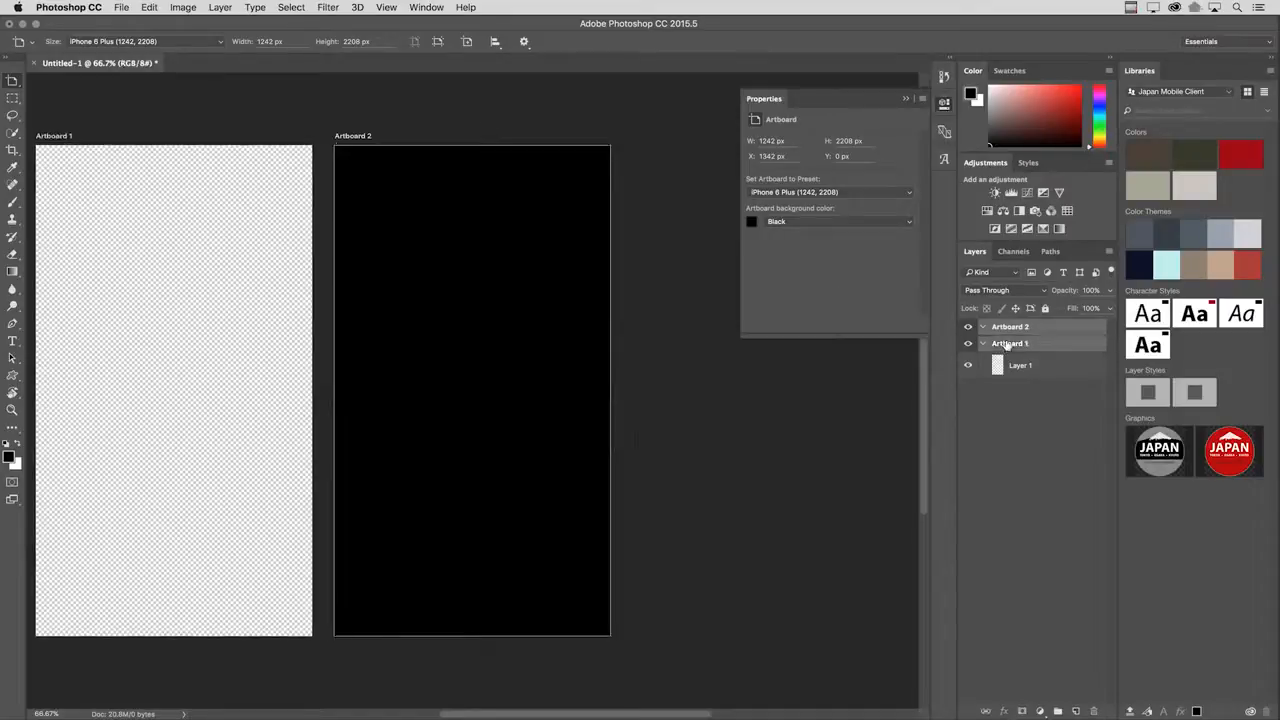
pyautogui.click(860, 222)
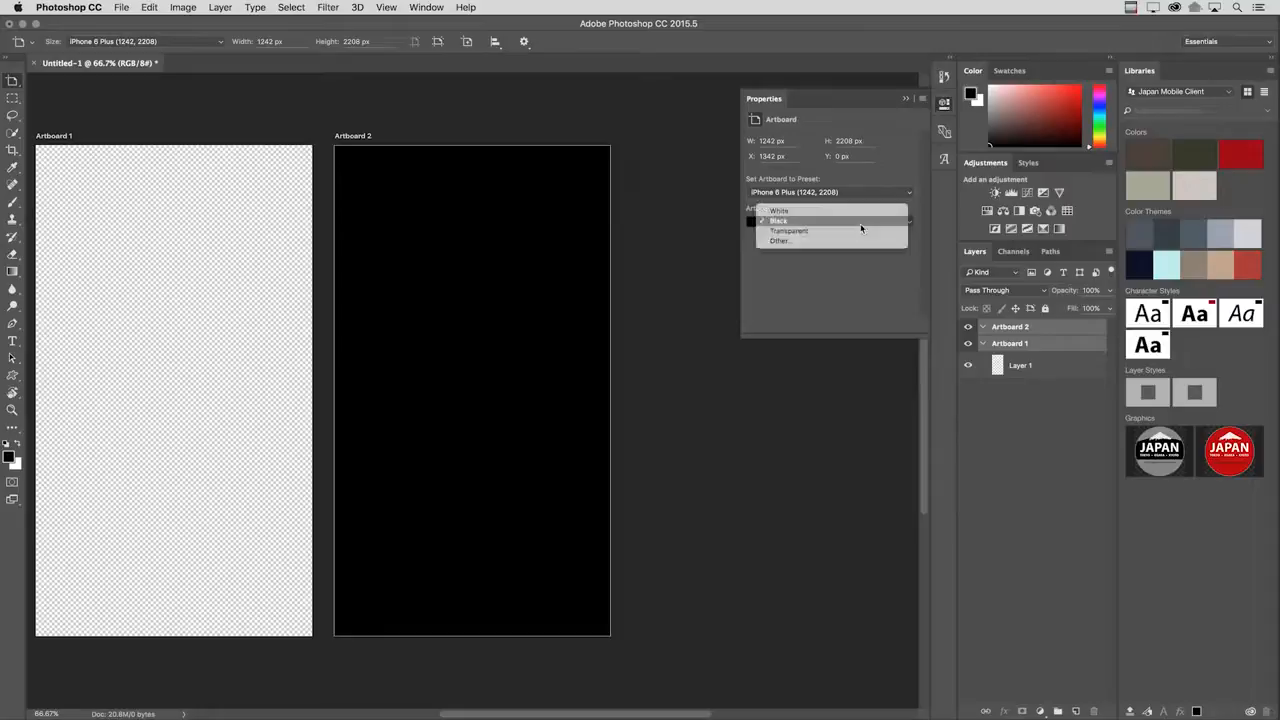
pyautogui.click(857, 234)
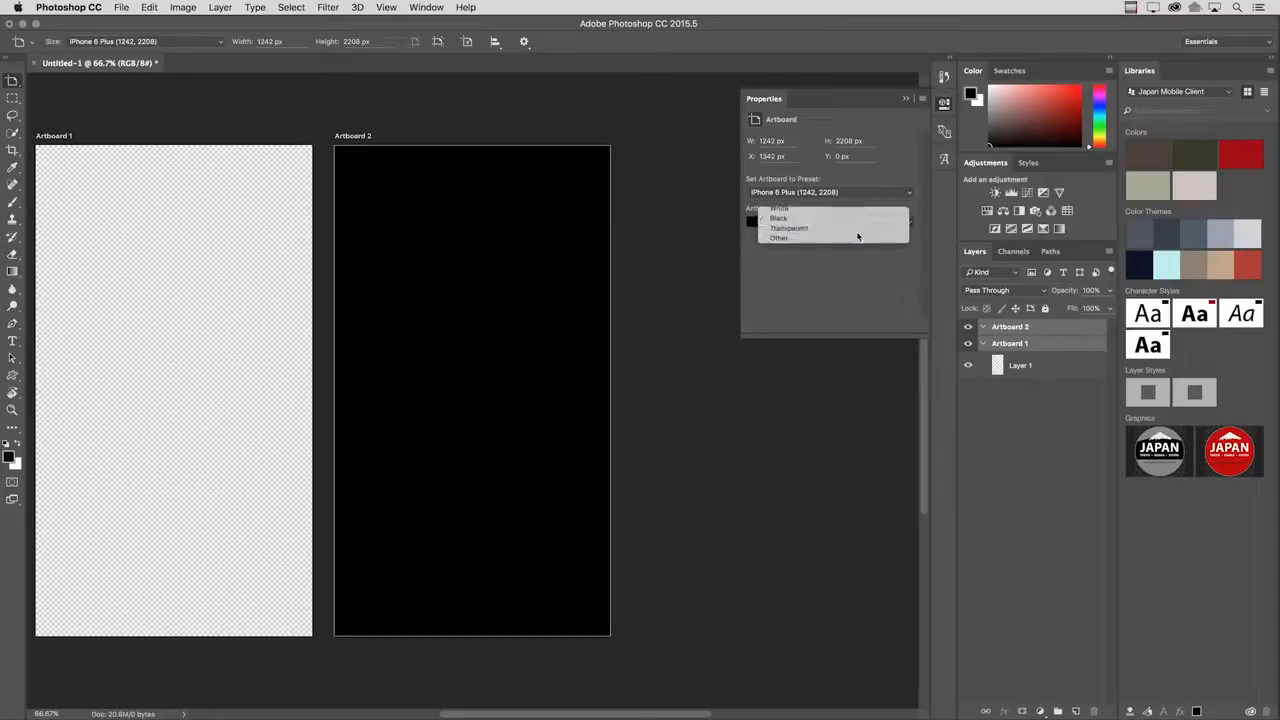
# Draw three separate black rectangles down Artboard 1, the lowest one about 749 x 383 px.
pyautogui.moveTo(460, 328); pyautogui.dragTo(541, 327)
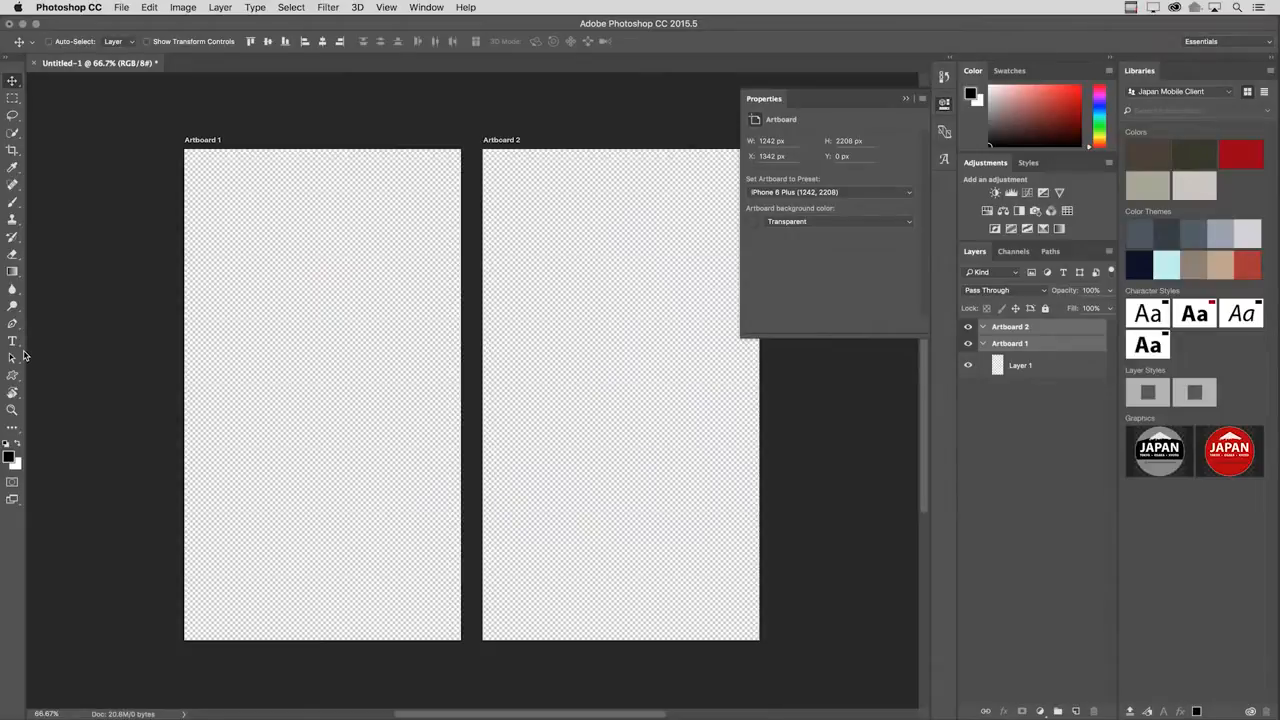
pyautogui.press('u')
pyautogui.moveTo(219, 207); pyautogui.dragTo(360, 308)
pyautogui.moveTo(298, 349); pyautogui.dragTo(392, 433)
pyautogui.moveTo(252, 466); pyautogui.dragTo(418, 550)
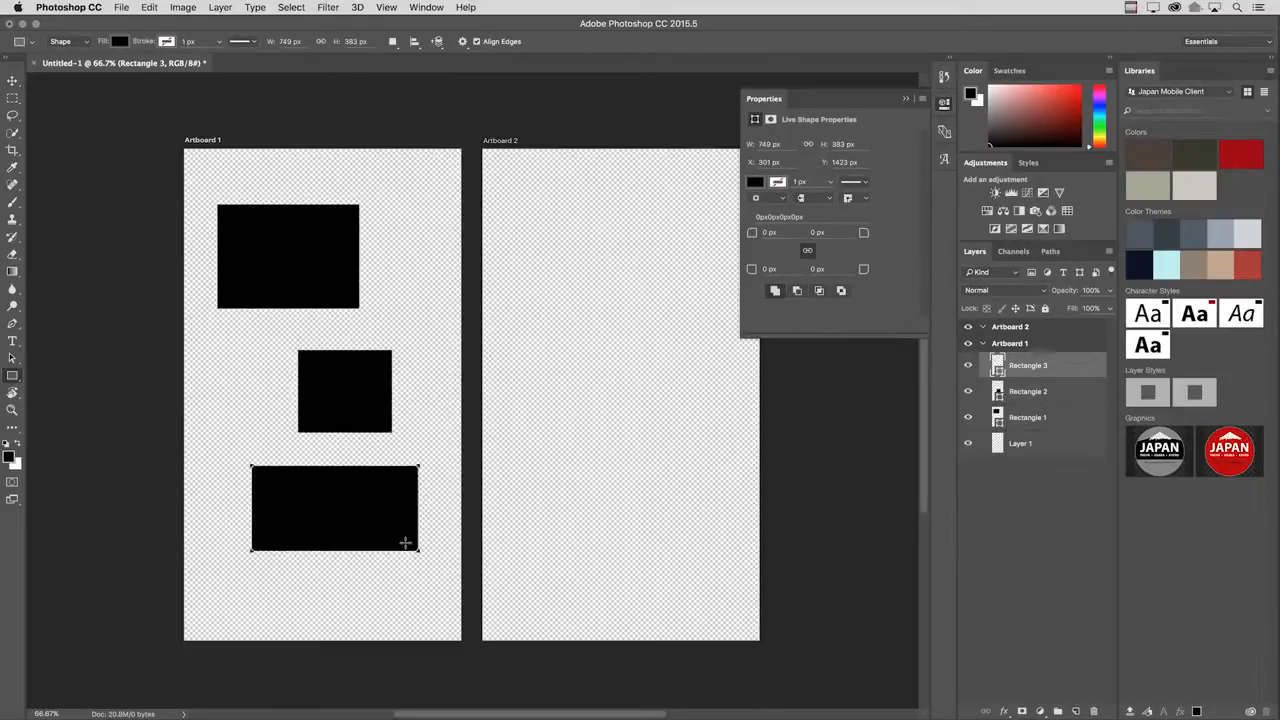
# Create another Artboard document at the iPhone 6 Plus size with a white background.
pyautogui.press('super+n')
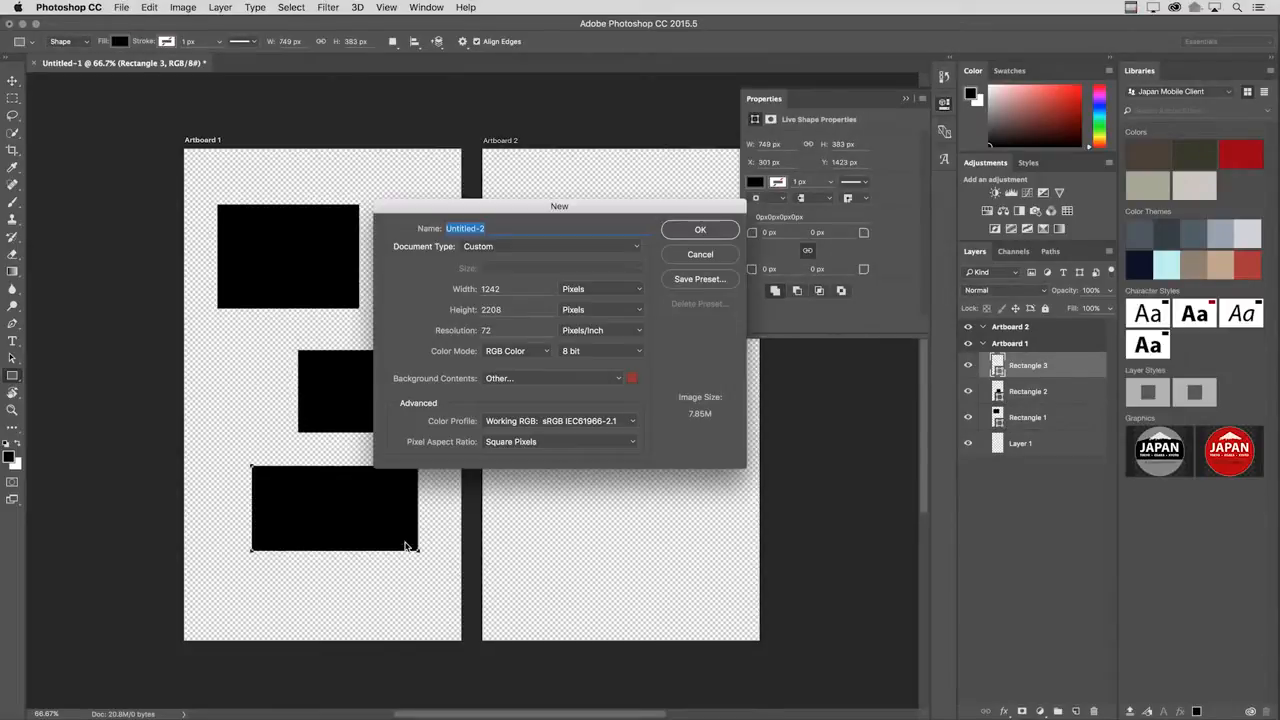
pyautogui.click(518, 247)
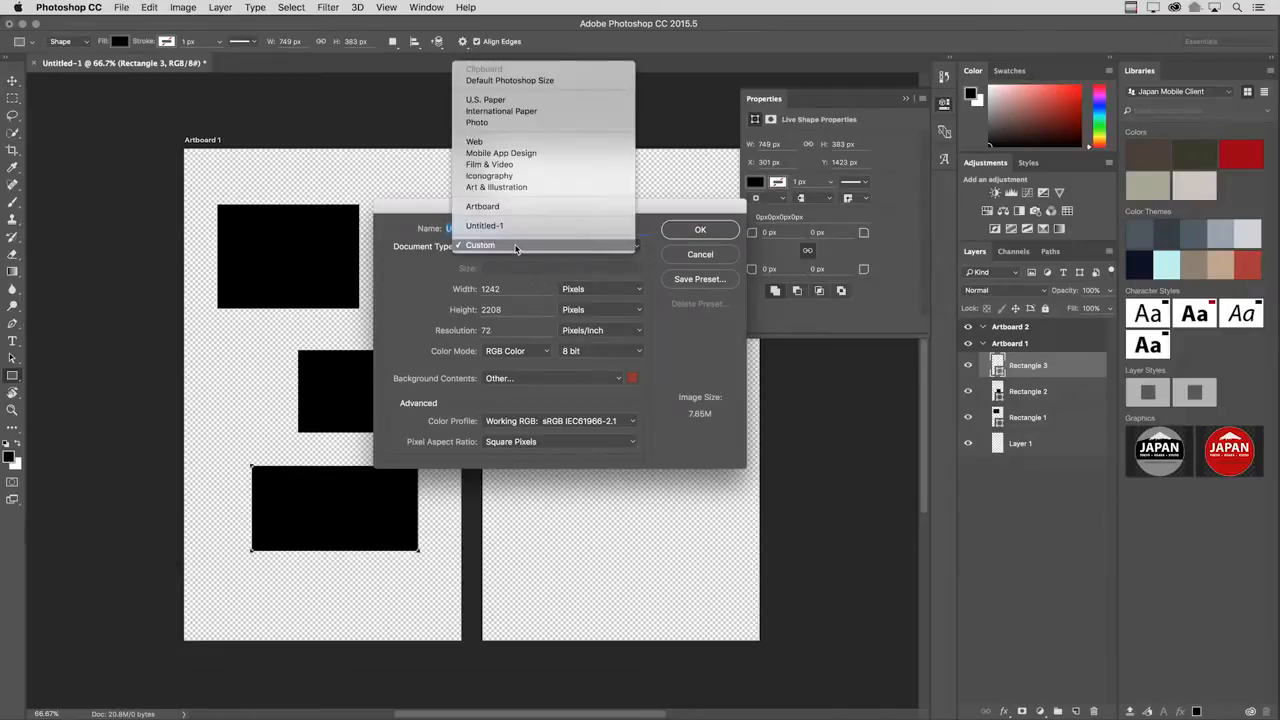
pyautogui.click(514, 212)
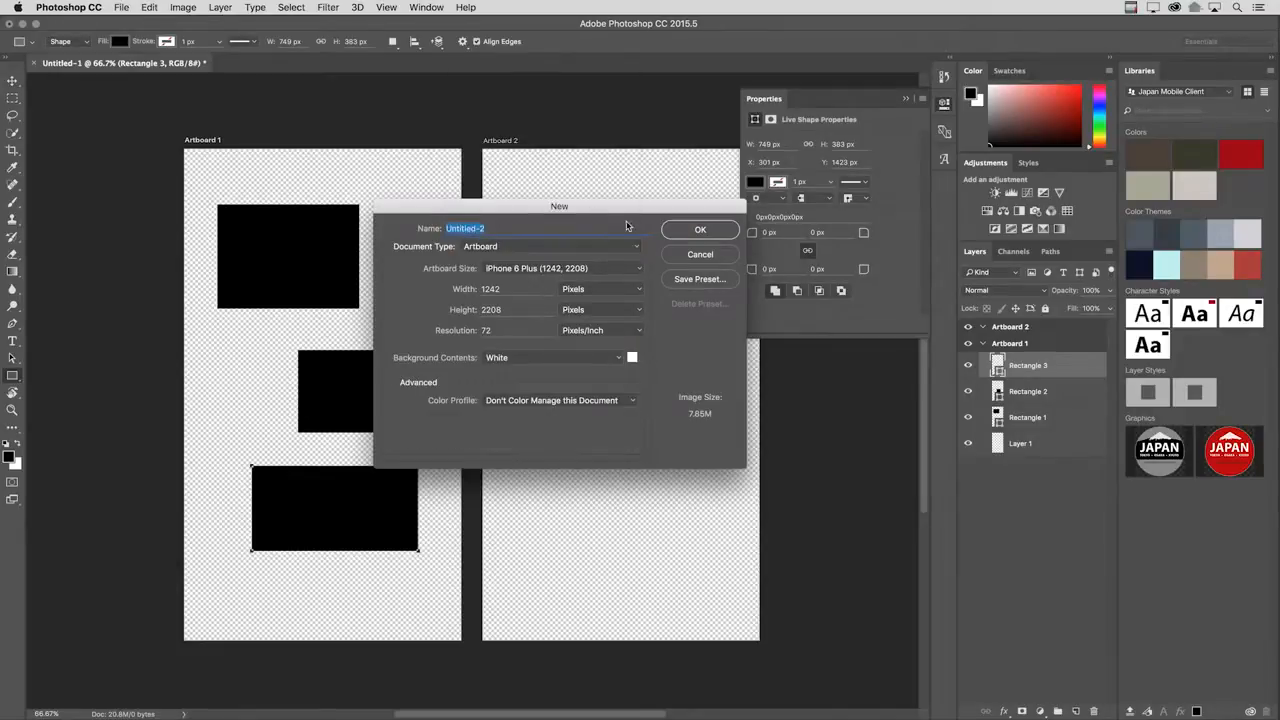
pyautogui.click(687, 236)
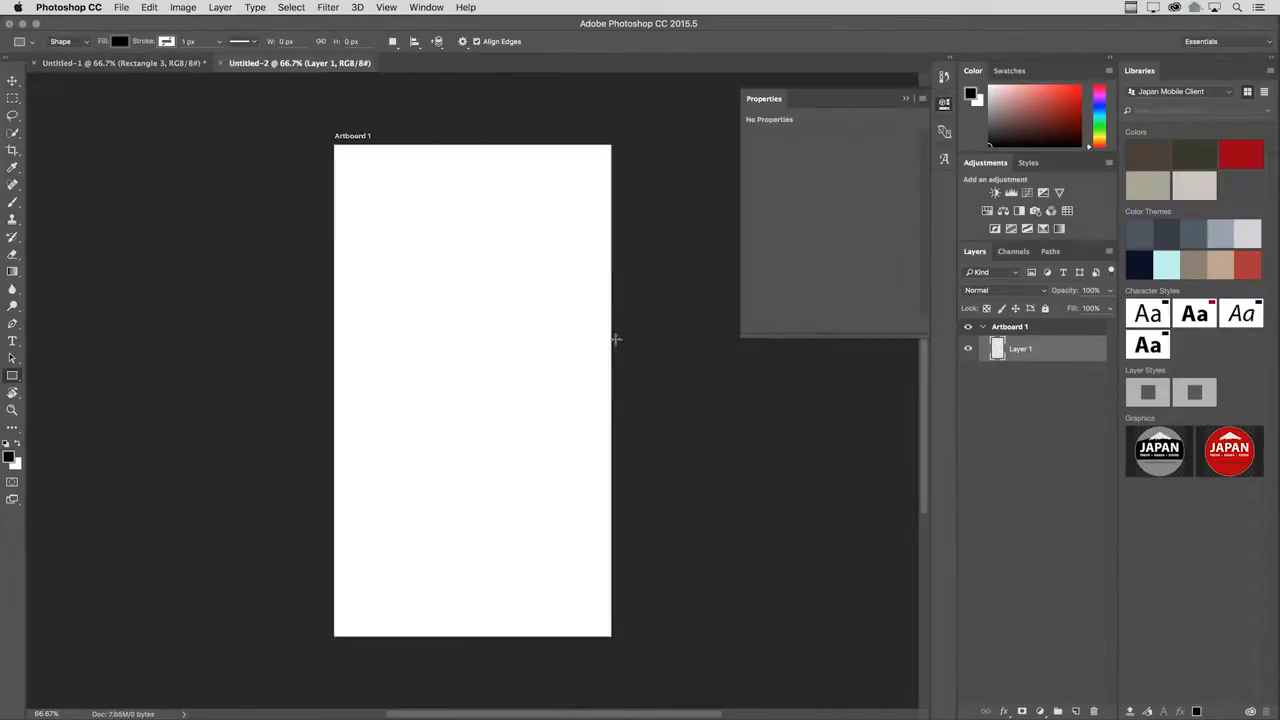
# Add two more artboards in a row to the right of Artboard 1 in Untitled-2.
pyautogui.press('v')
pyautogui.hotkey('shift', 'v')
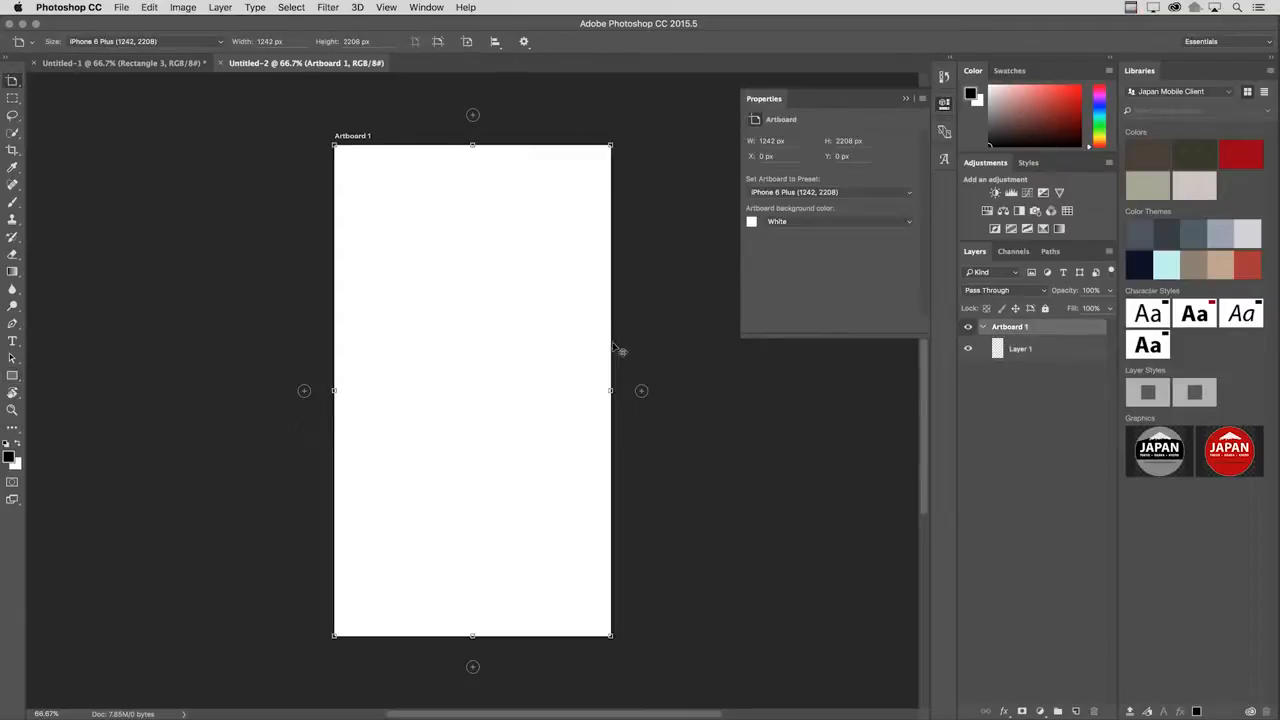
pyautogui.click(642, 391)
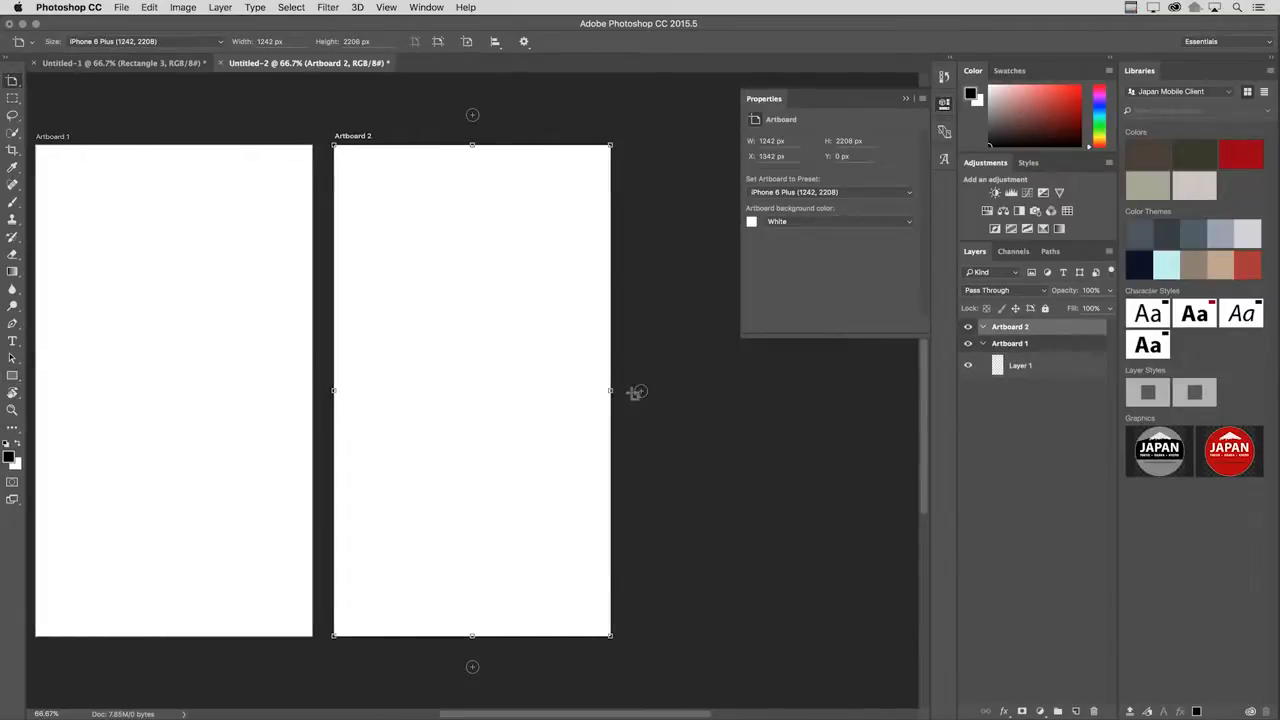
pyautogui.click(638, 392)
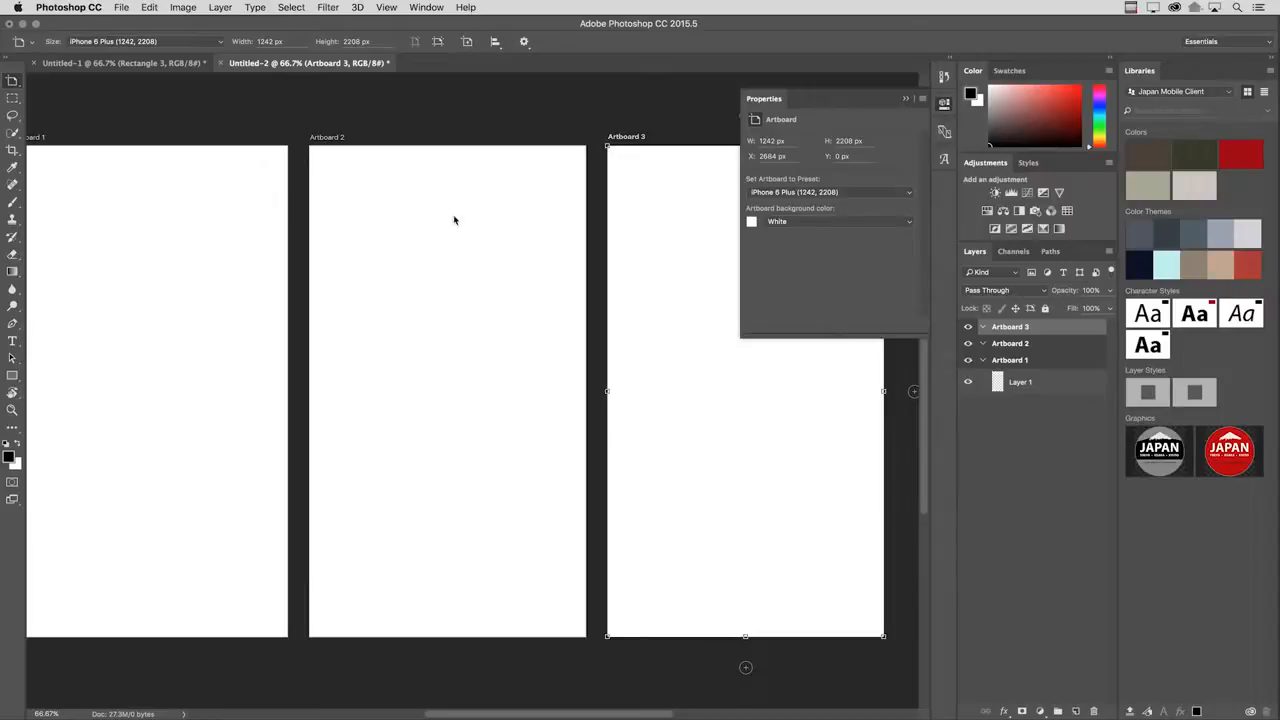
# Duplicate the three rectangle layers from Artboard 1 of Untitled-1 to Artboard 2 of Untitled-2, and view them in Untitled-2.
pyautogui.click(113, 66)
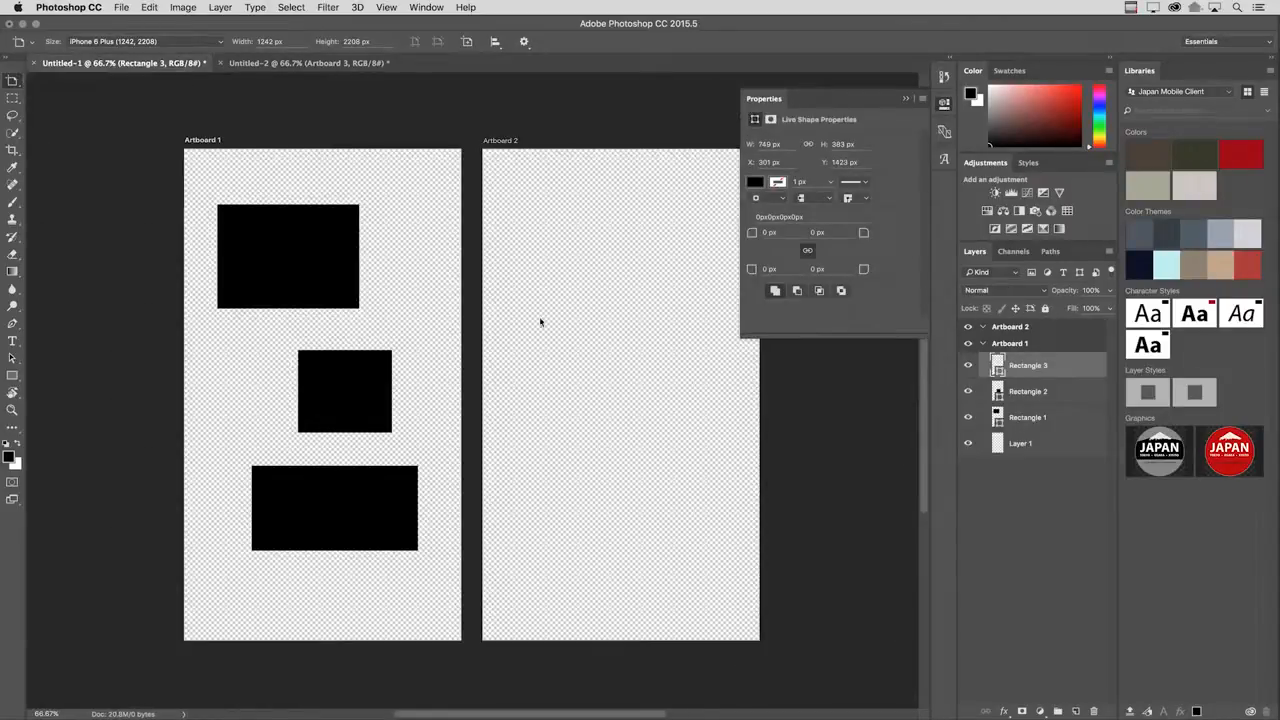
pyautogui.keyDown('shift'); pyautogui.click(1042, 419); pyautogui.keyUp('shift')
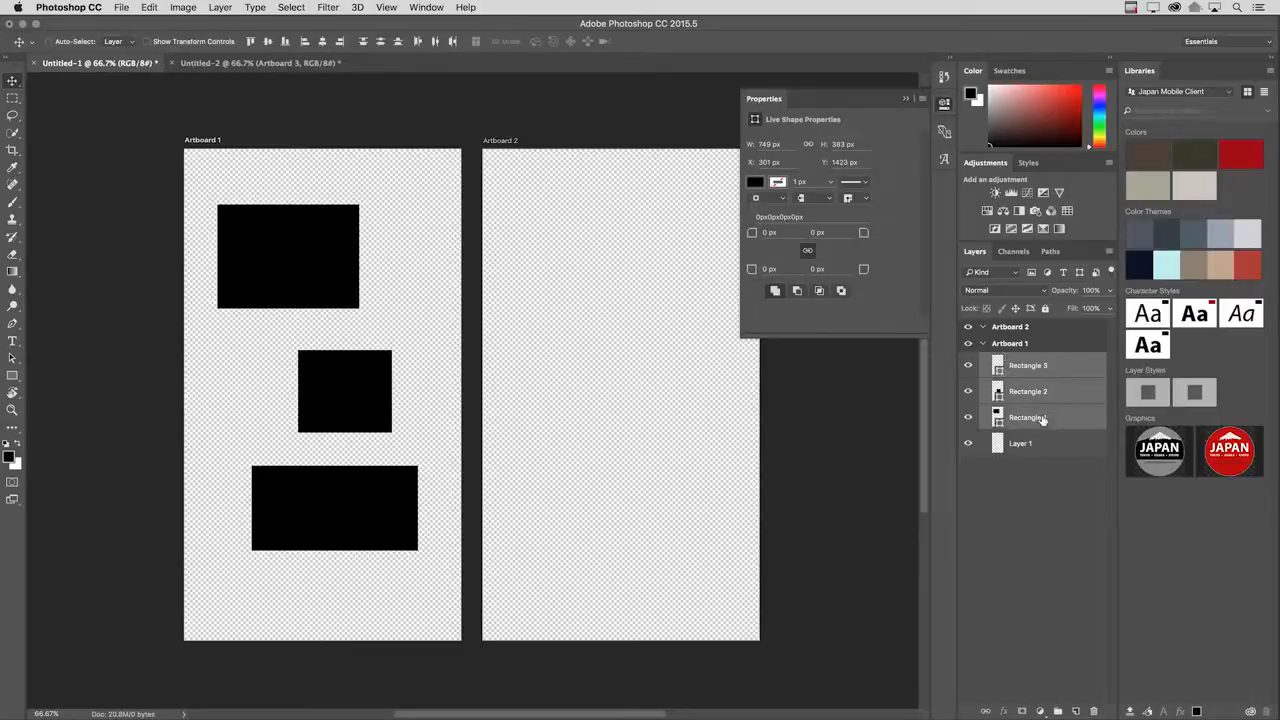
pyautogui.click(219, 7)
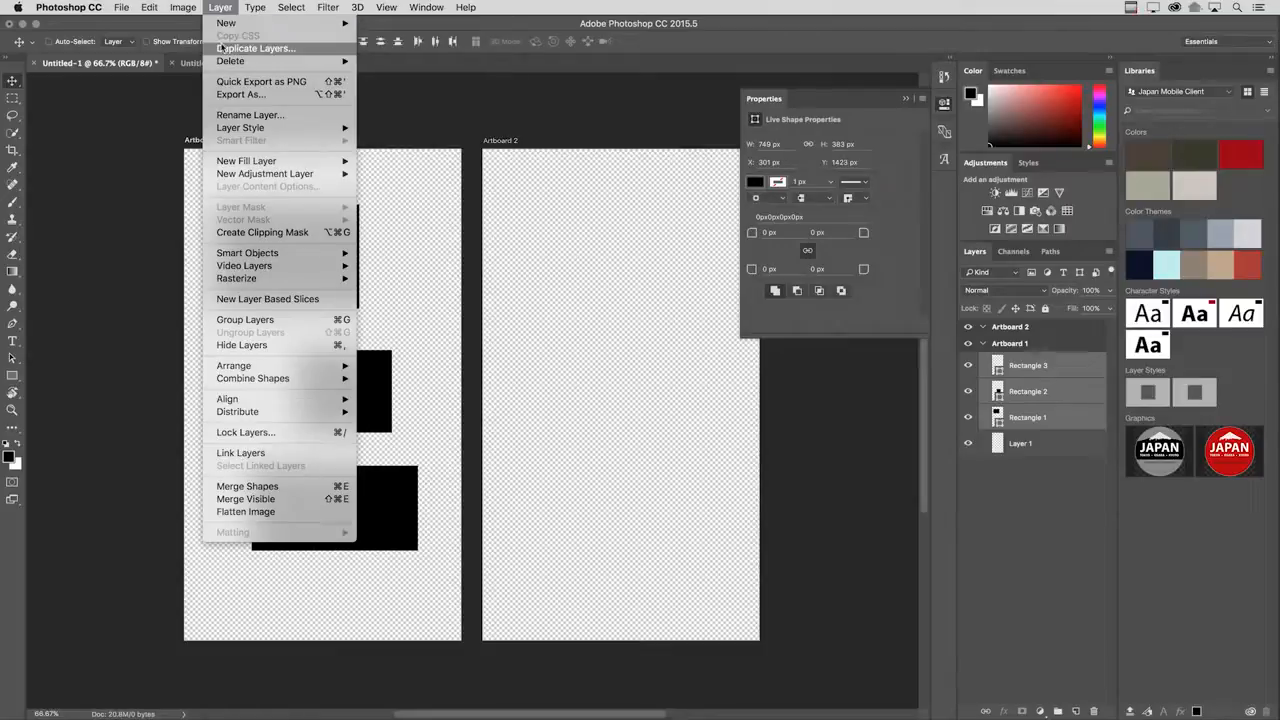
pyautogui.click(312, 49)
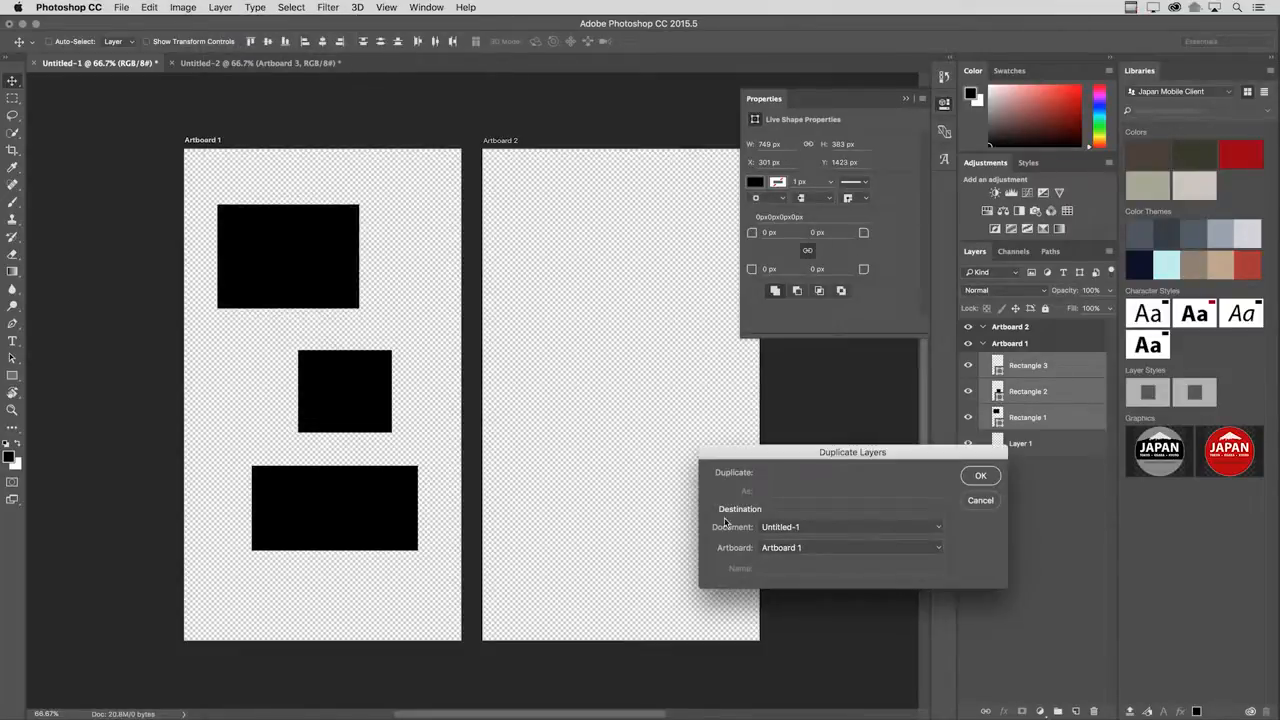
pyautogui.click(803, 528)
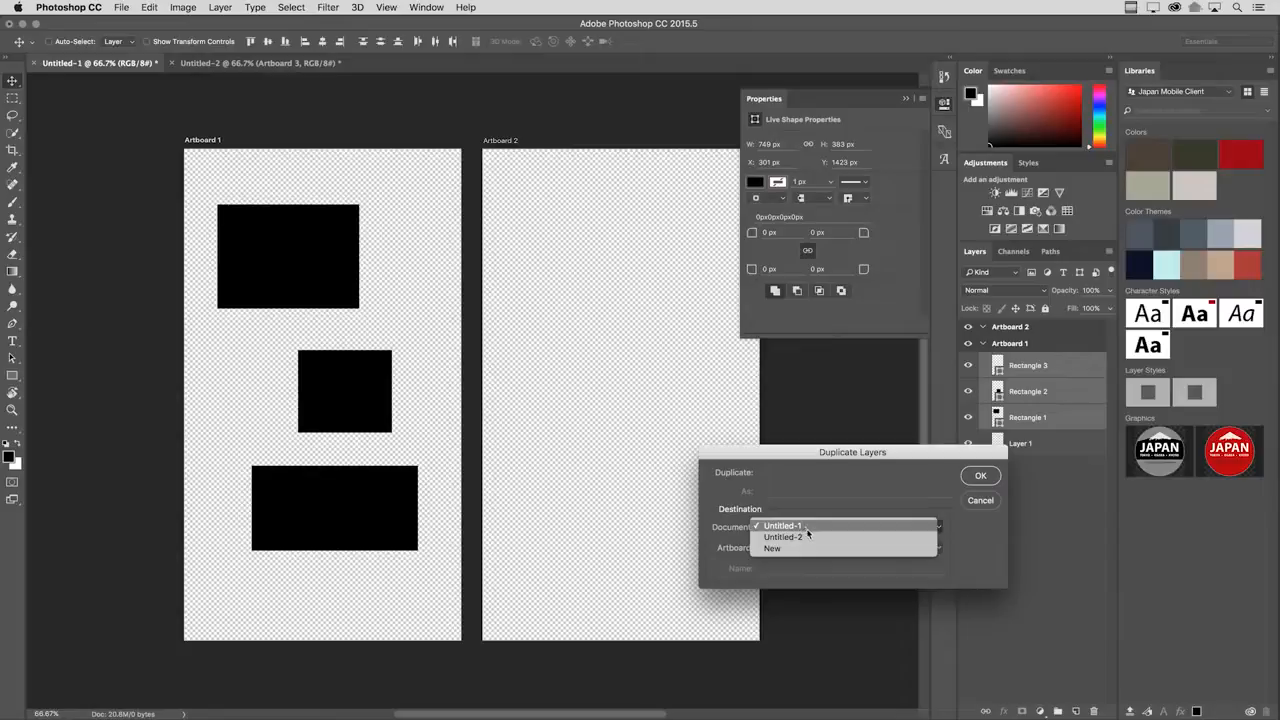
pyautogui.click(809, 538)
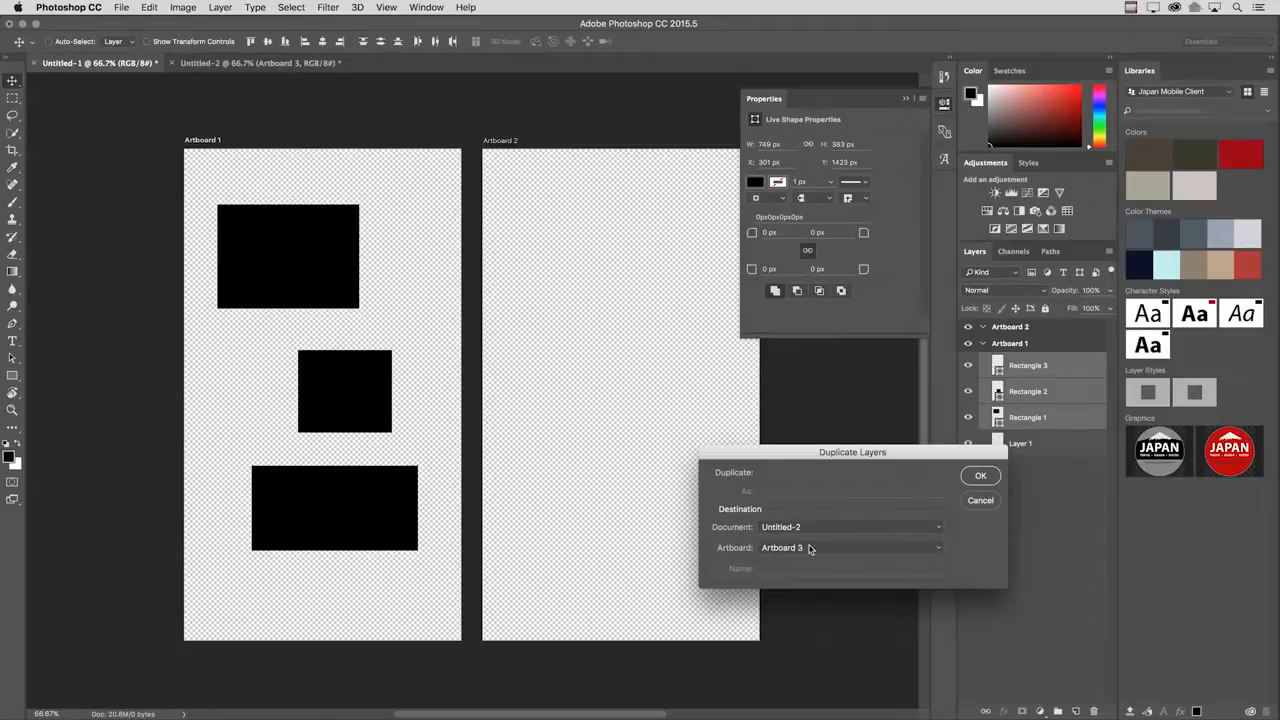
pyautogui.click(813, 549)
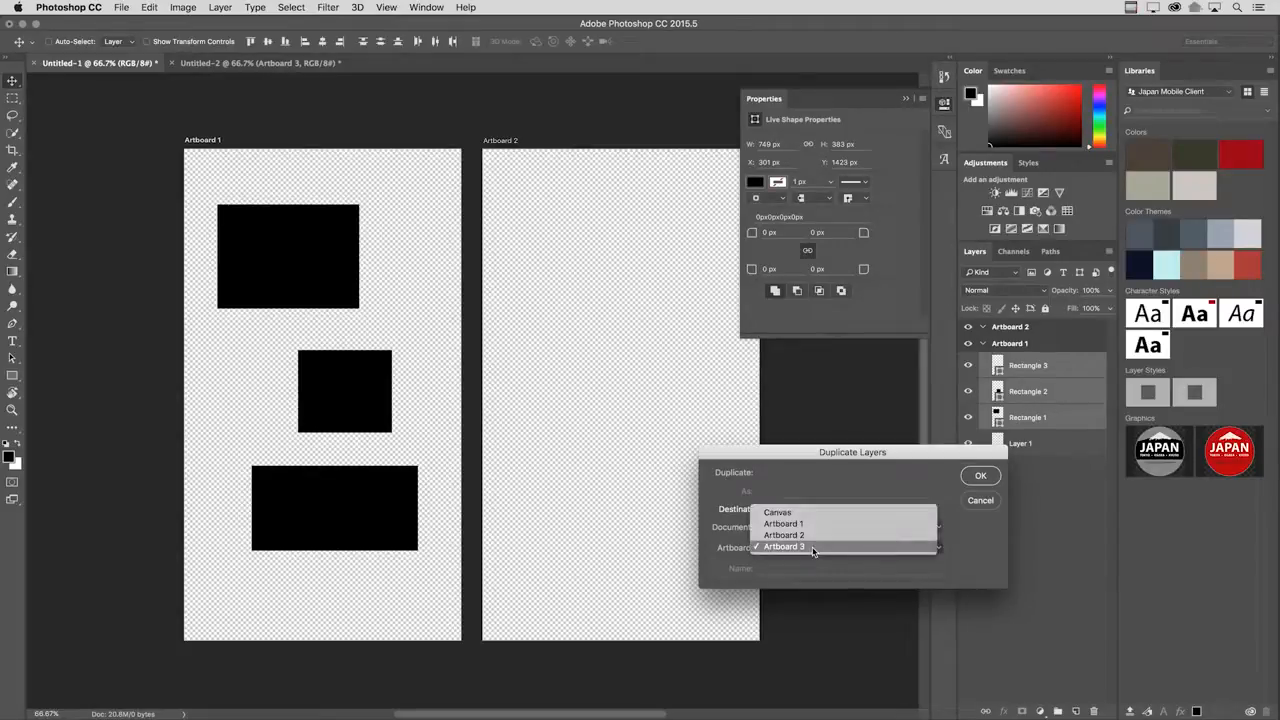
pyautogui.click(813, 536)
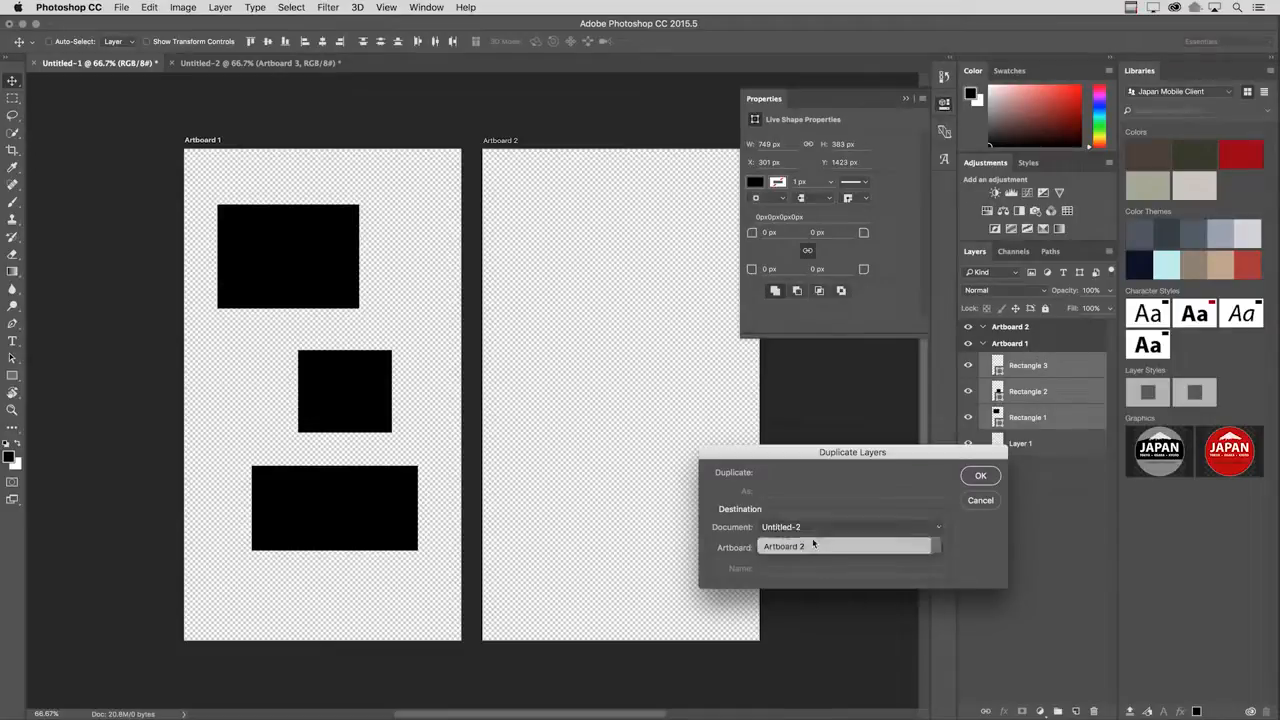
pyautogui.click(980, 478)
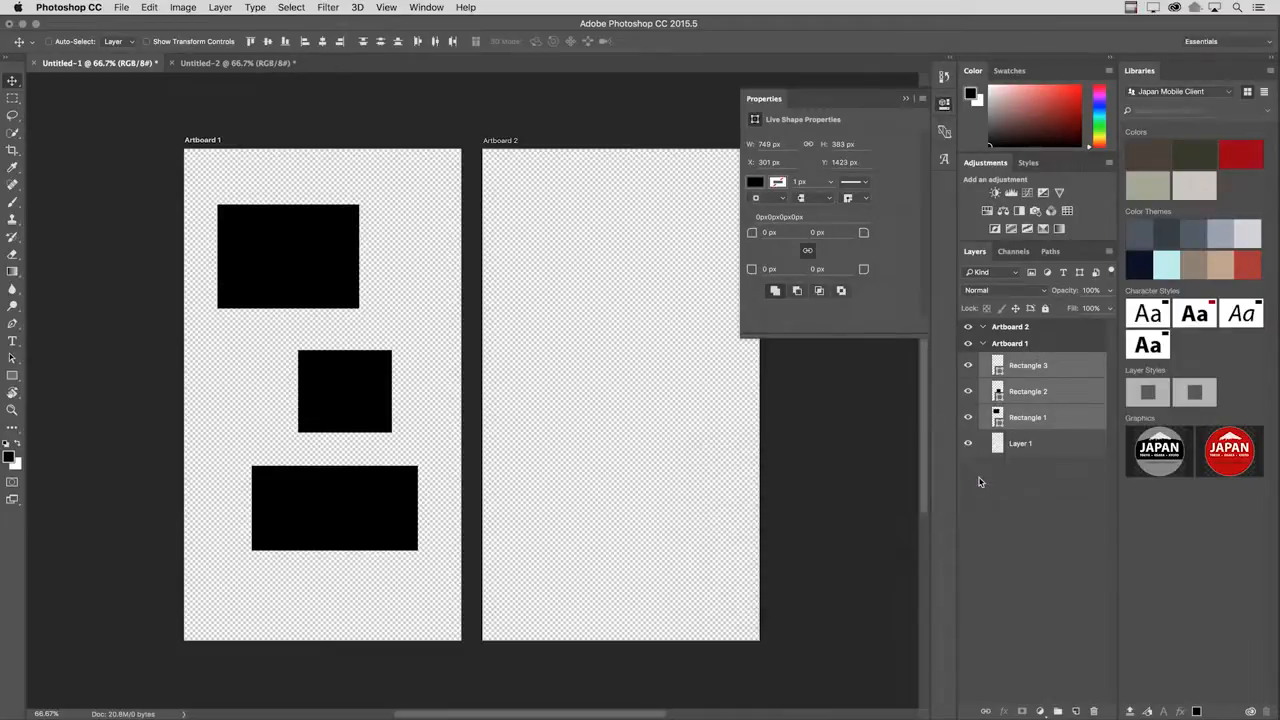
pyautogui.click(228, 64)
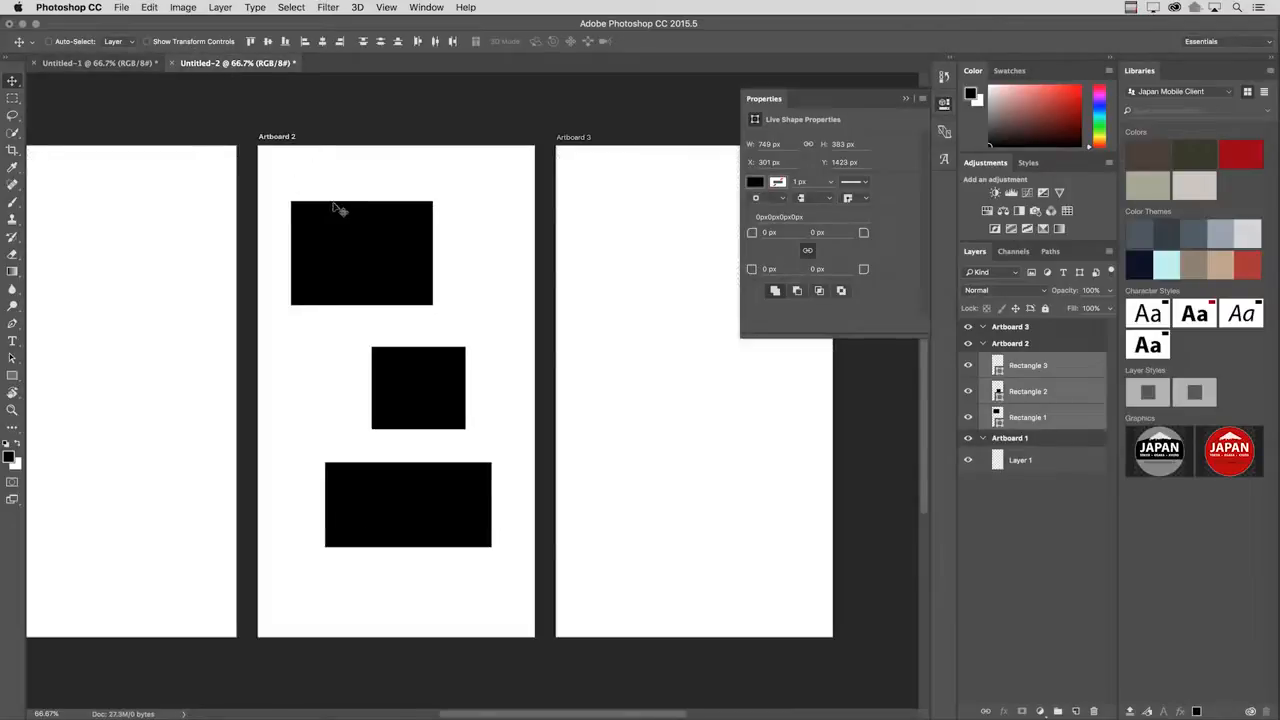
pyautogui.moveTo(331, 194); pyautogui.dragTo(405, 193)
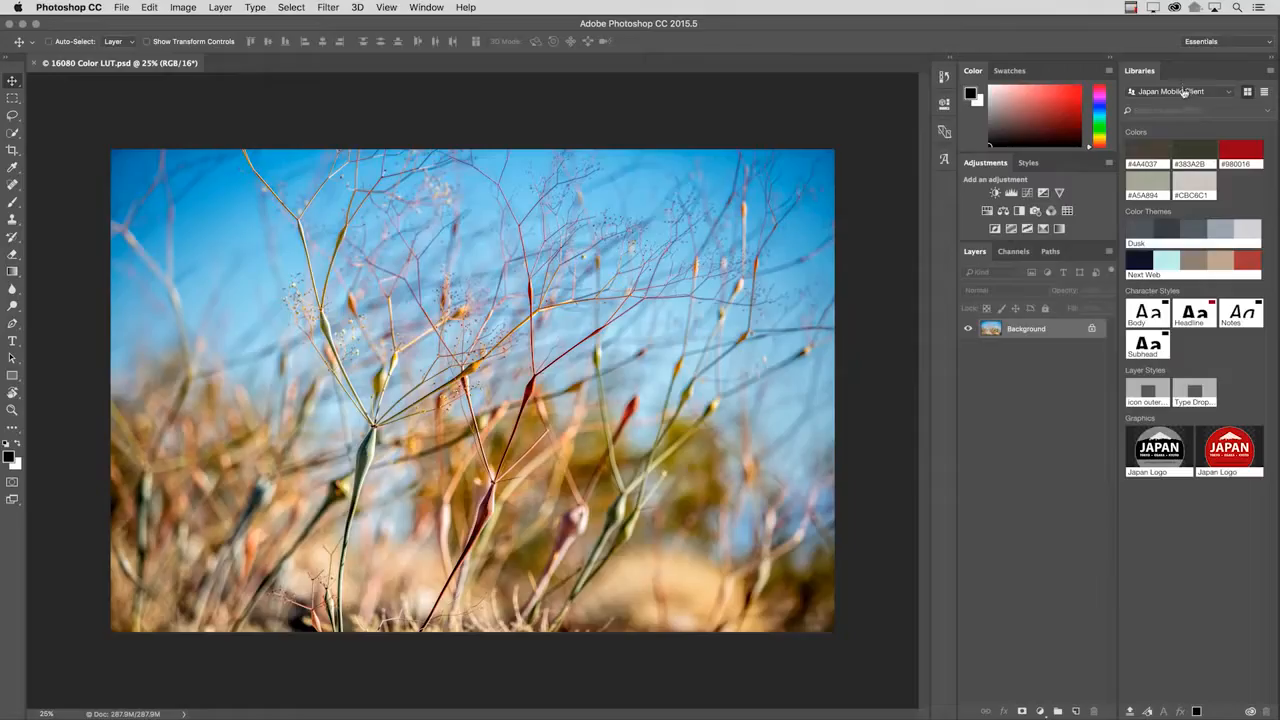
# Switch to the Looks library and apply the Abandoned Slate look to the photo, then replace it with Slate Gray.
pyautogui.click(1184, 92)
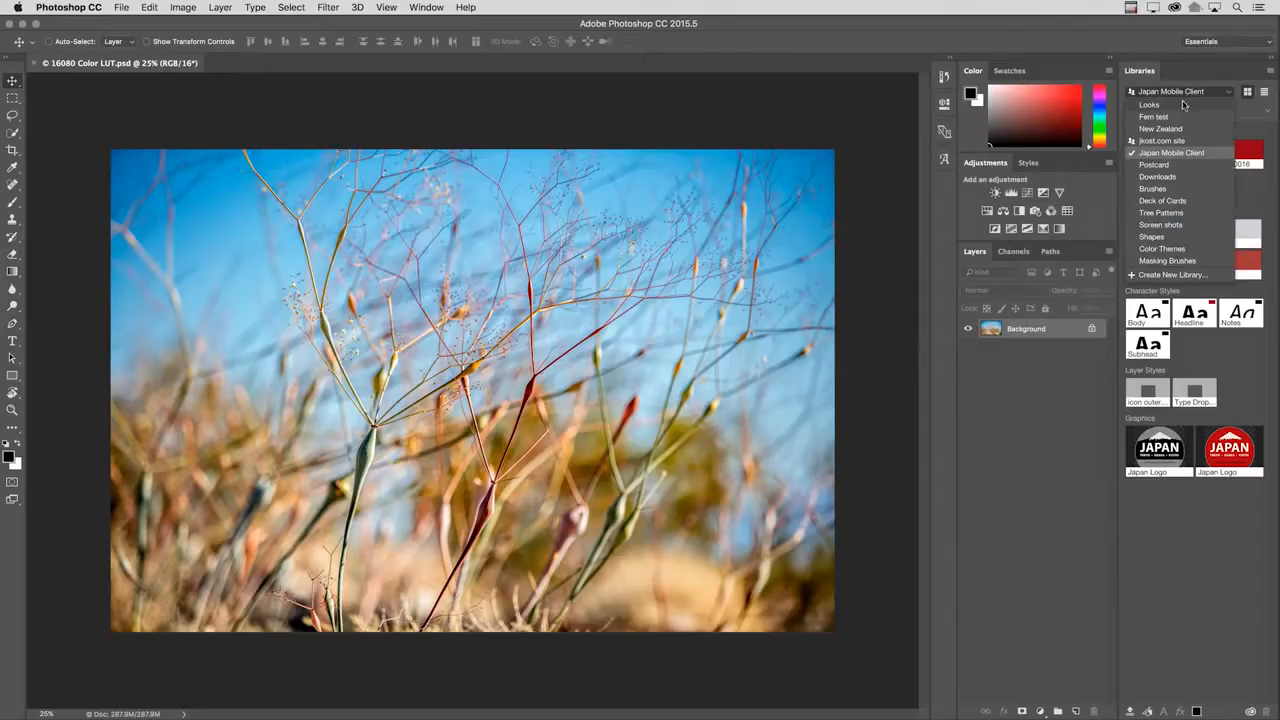
pyautogui.click(1180, 105)
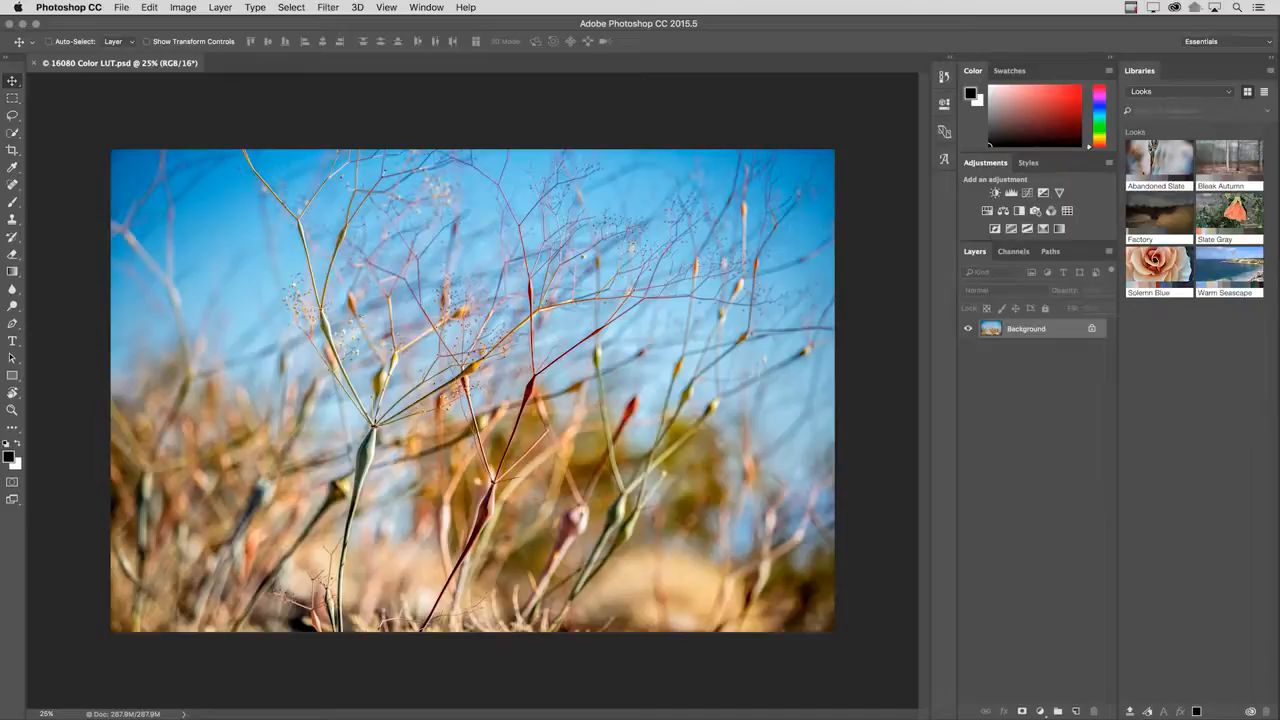
pyautogui.click(1159, 167)
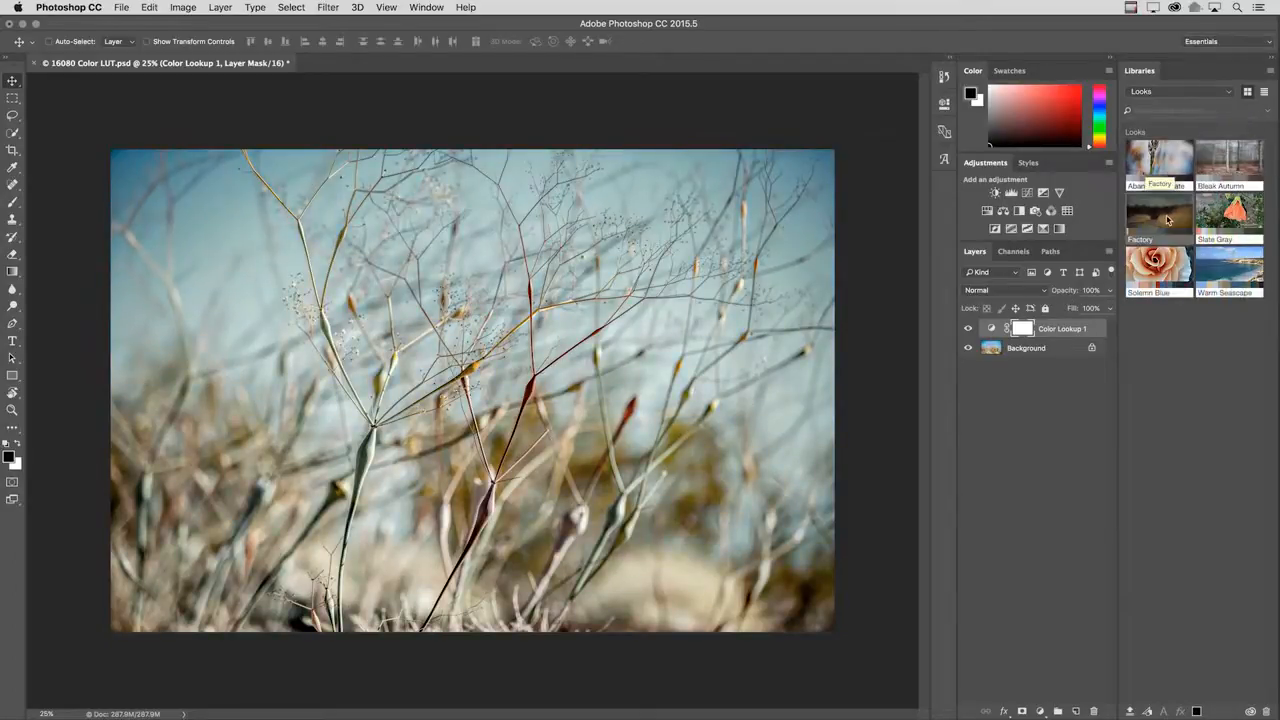
pyautogui.click(1235, 219)
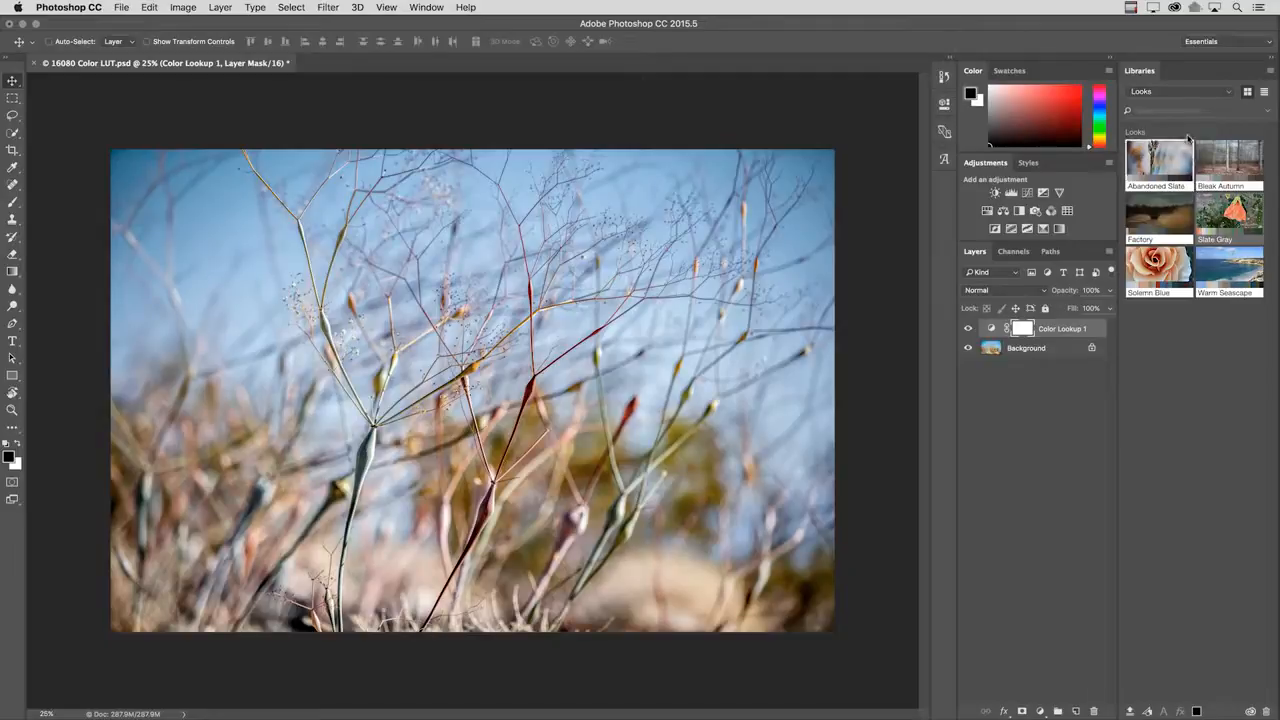
# Add a Tree Arrow pattern fill layer from the Tree Patterns library, with the pattern's scale increased.
pyautogui.click(1193, 96)
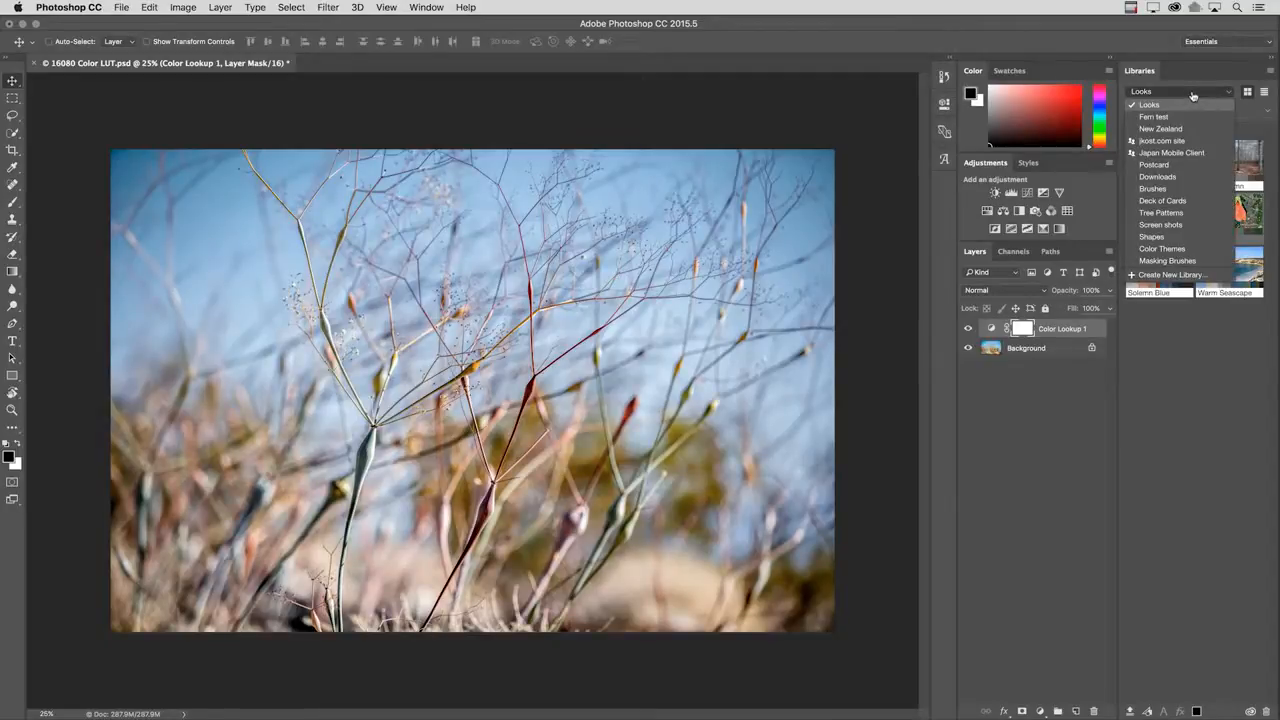
pyautogui.click(1161, 213)
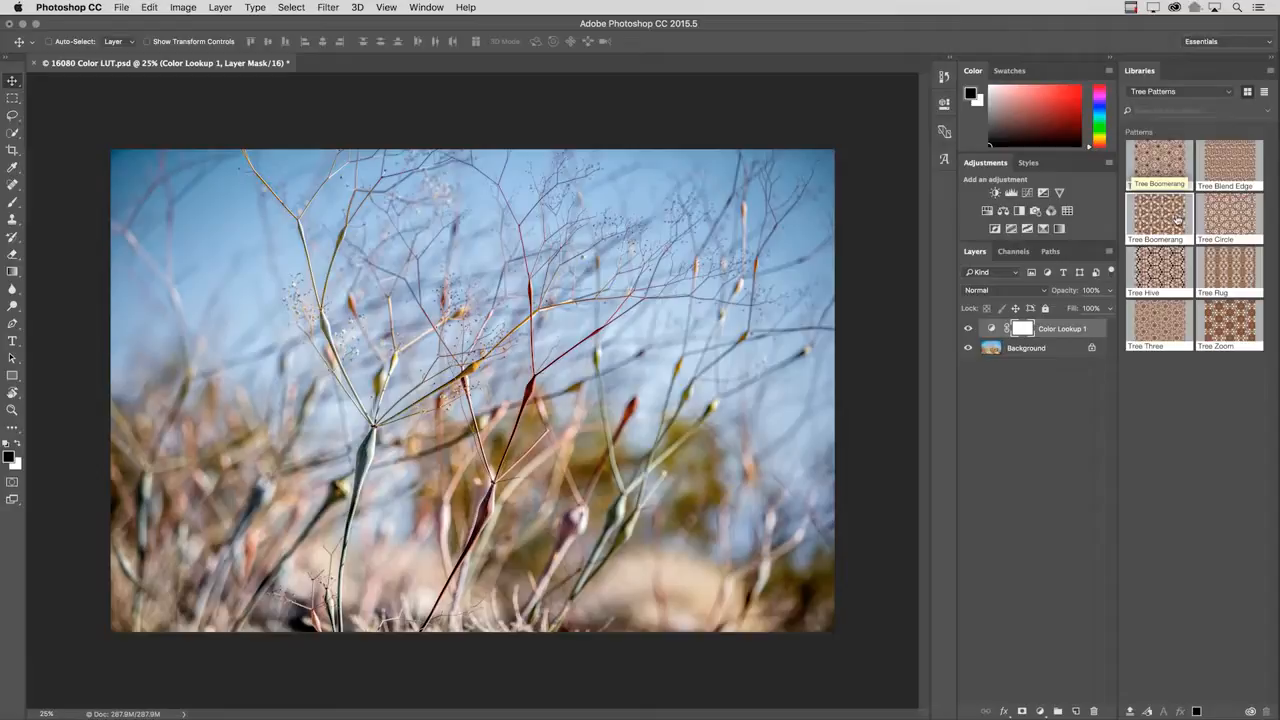
pyautogui.click(1163, 158)
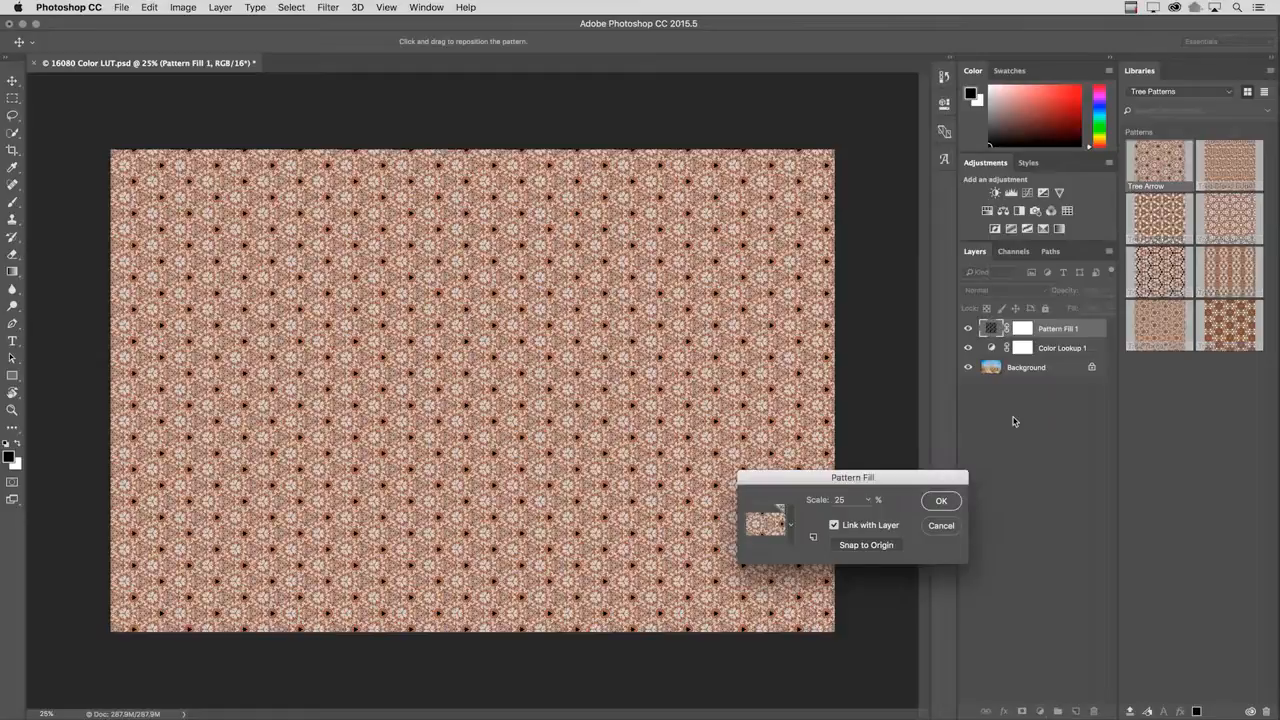
pyautogui.click(867, 499)
pyautogui.click(865, 517)
pyautogui.moveTo(865, 517); pyautogui.dragTo(865, 517)
pyautogui.click(941, 502)
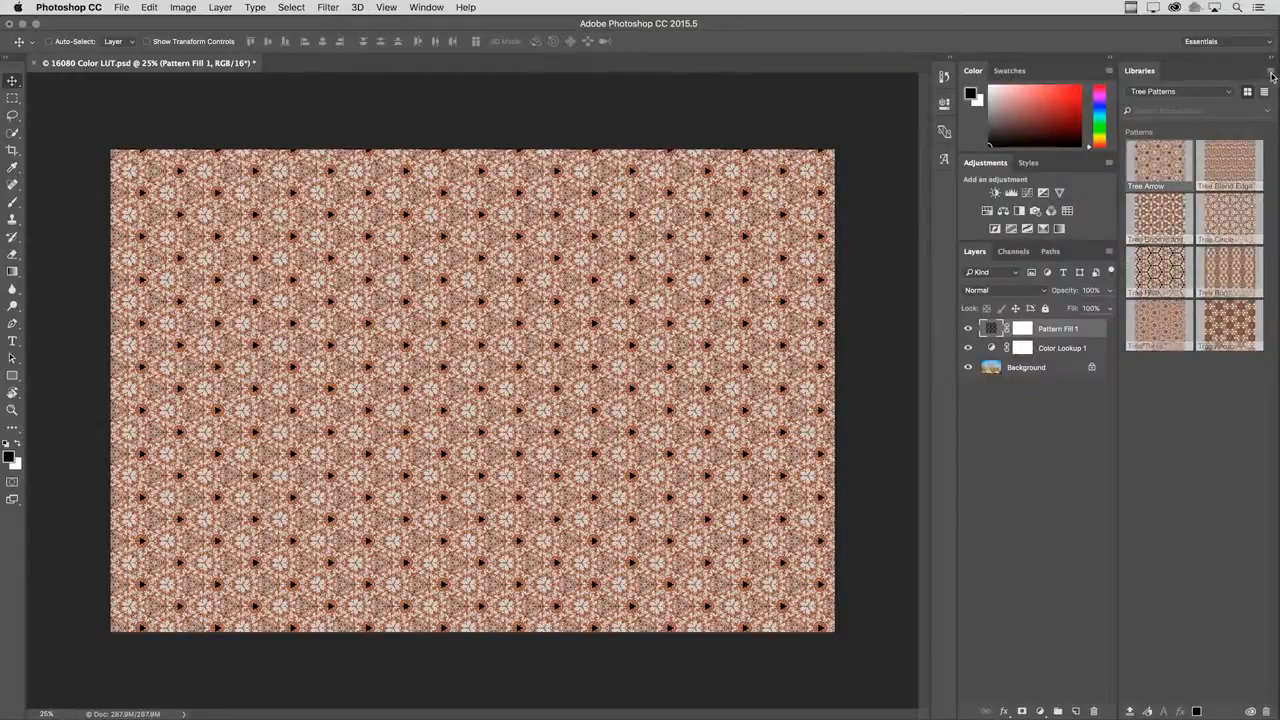
# Open the collaborator invitation for the Tree Patterns library in the browser and choose the Can view permission.
pyautogui.click(1271, 74)
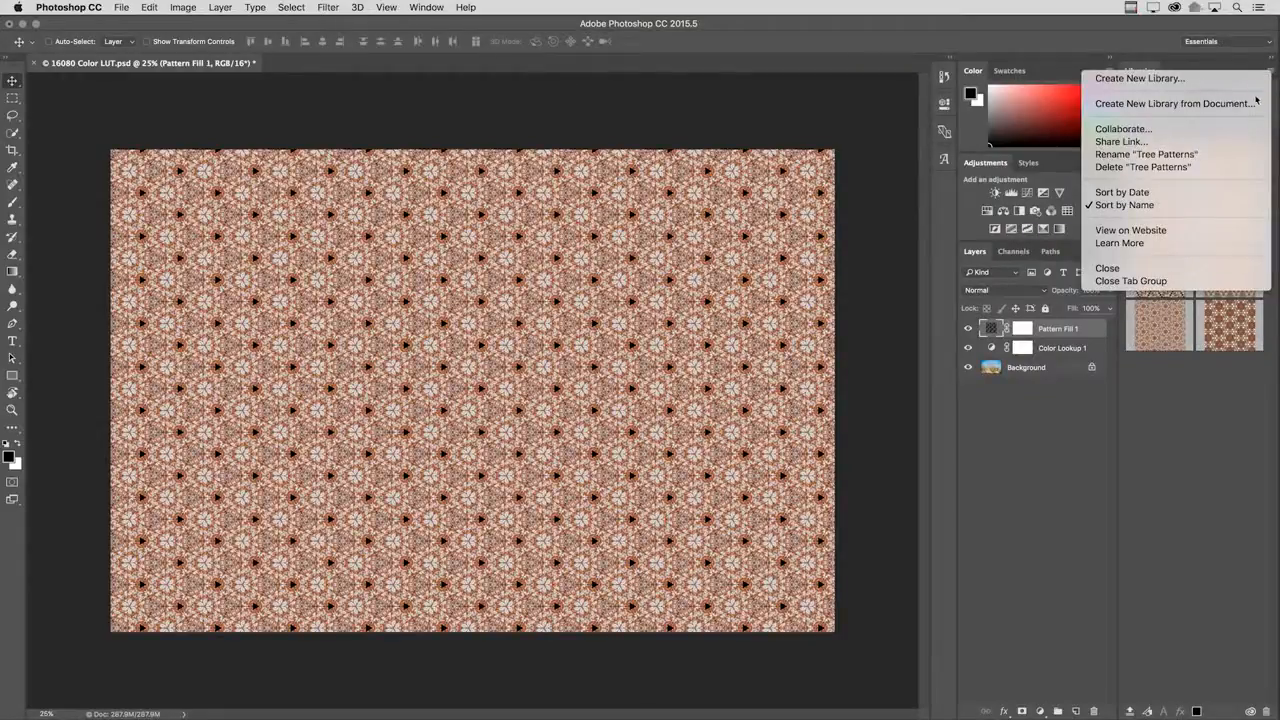
pyautogui.click(1220, 132)
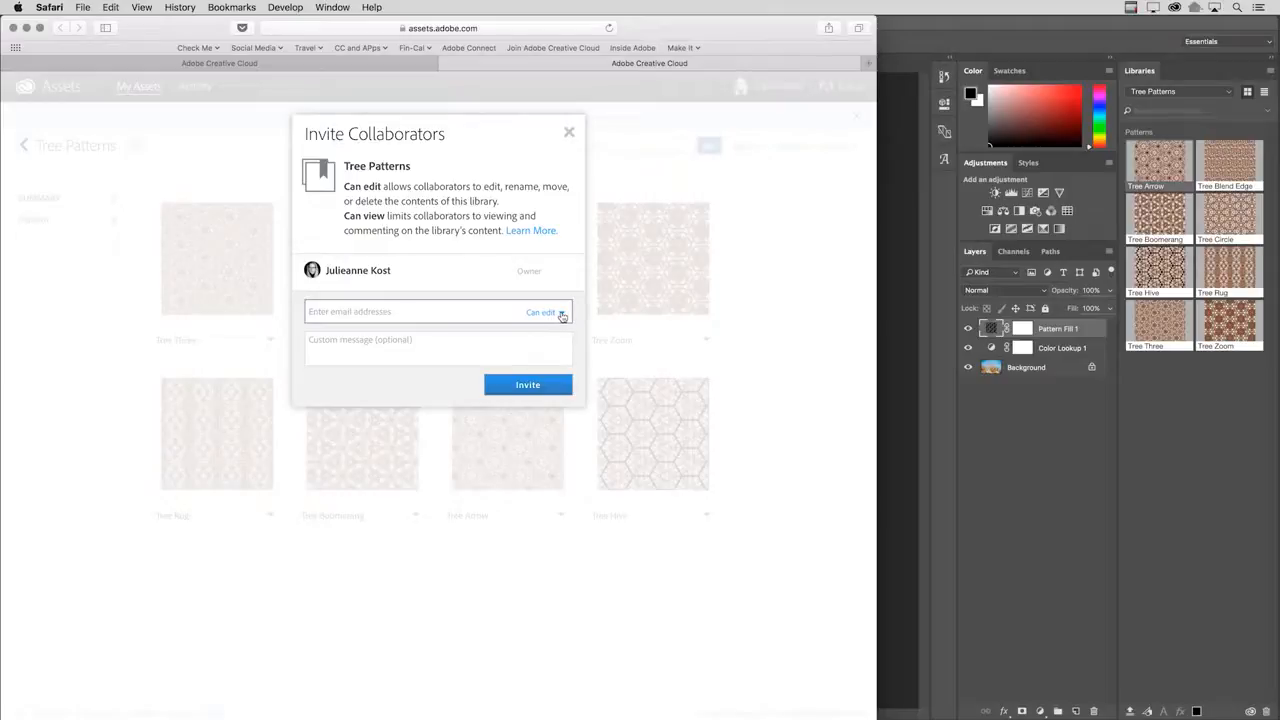
pyautogui.click(558, 312)
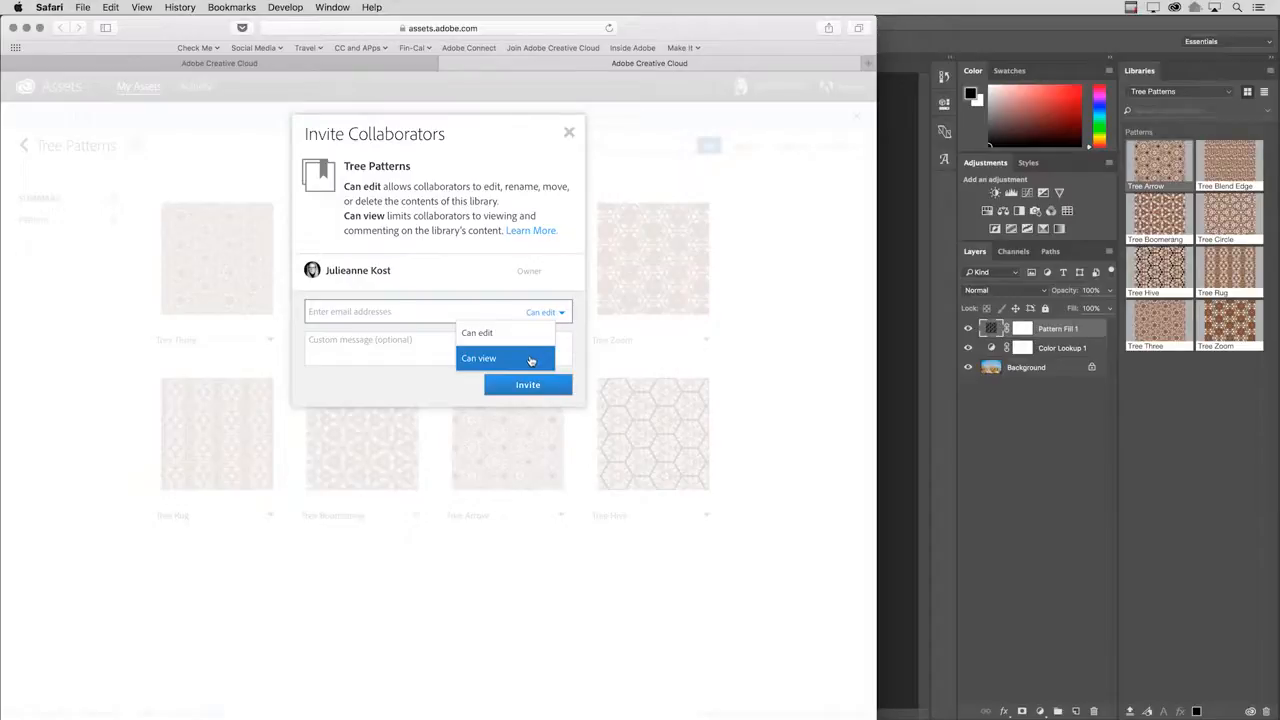
pyautogui.click(532, 358)
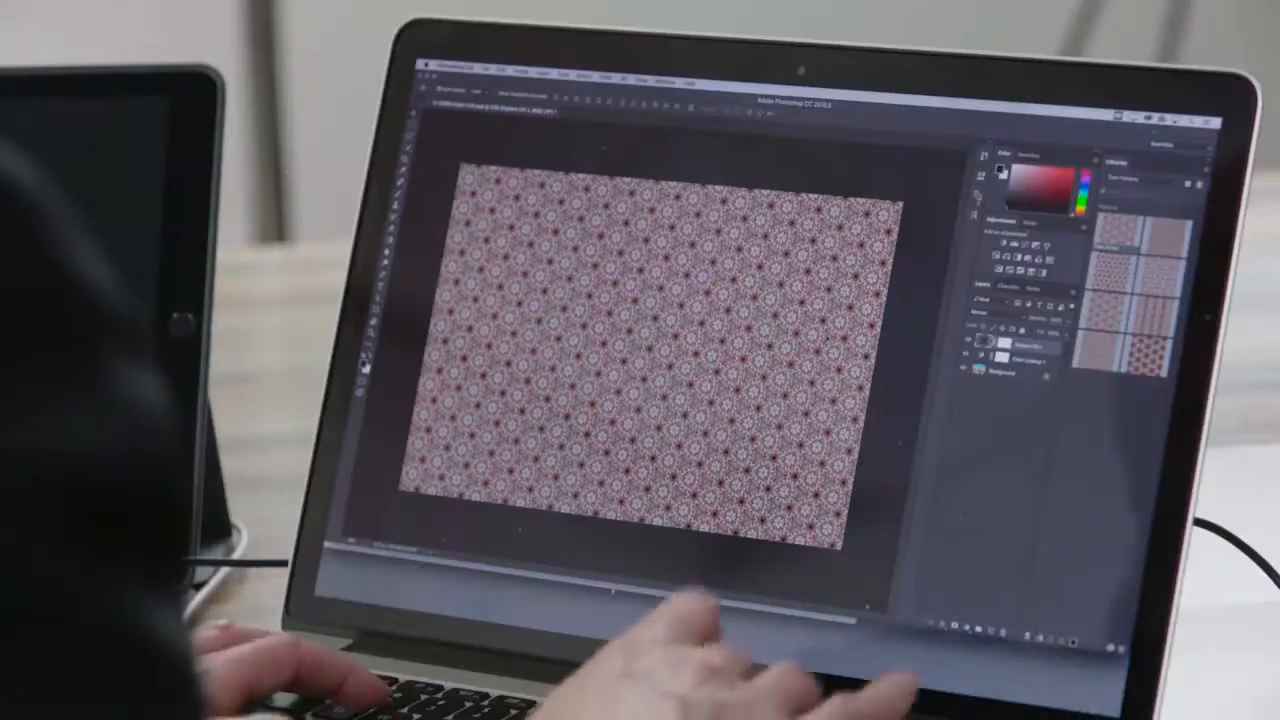
# Return to Photoshop, open Postcard.psd and fit both postcard artboards in the window.
pyautogui.press('super+o')
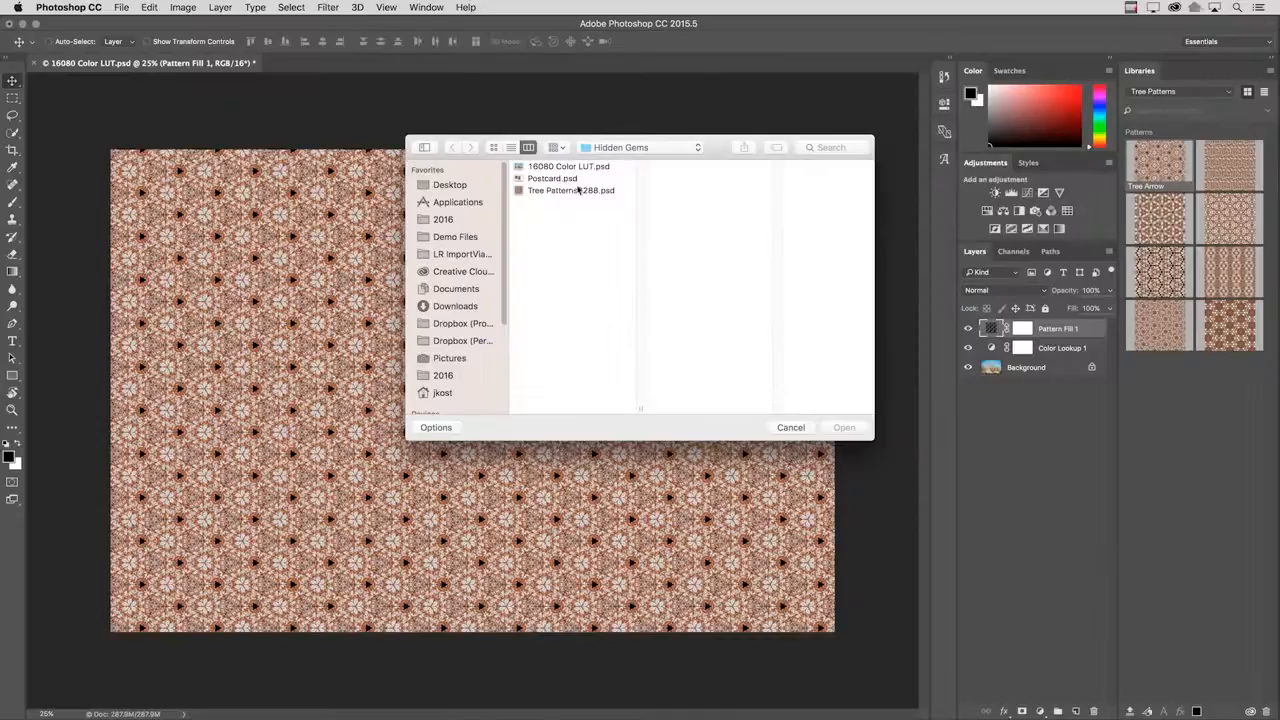
pyautogui.click(565, 180)
pyautogui.doubleClick(565, 180)
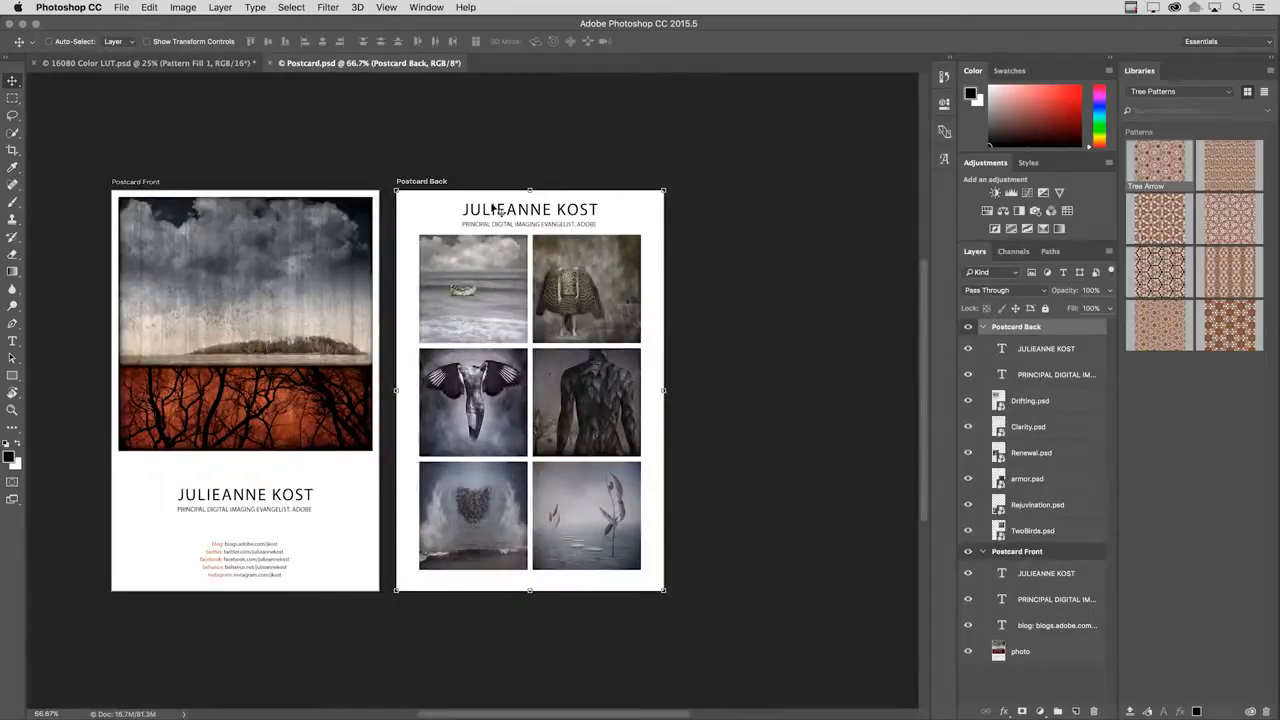
pyautogui.press('super+0')
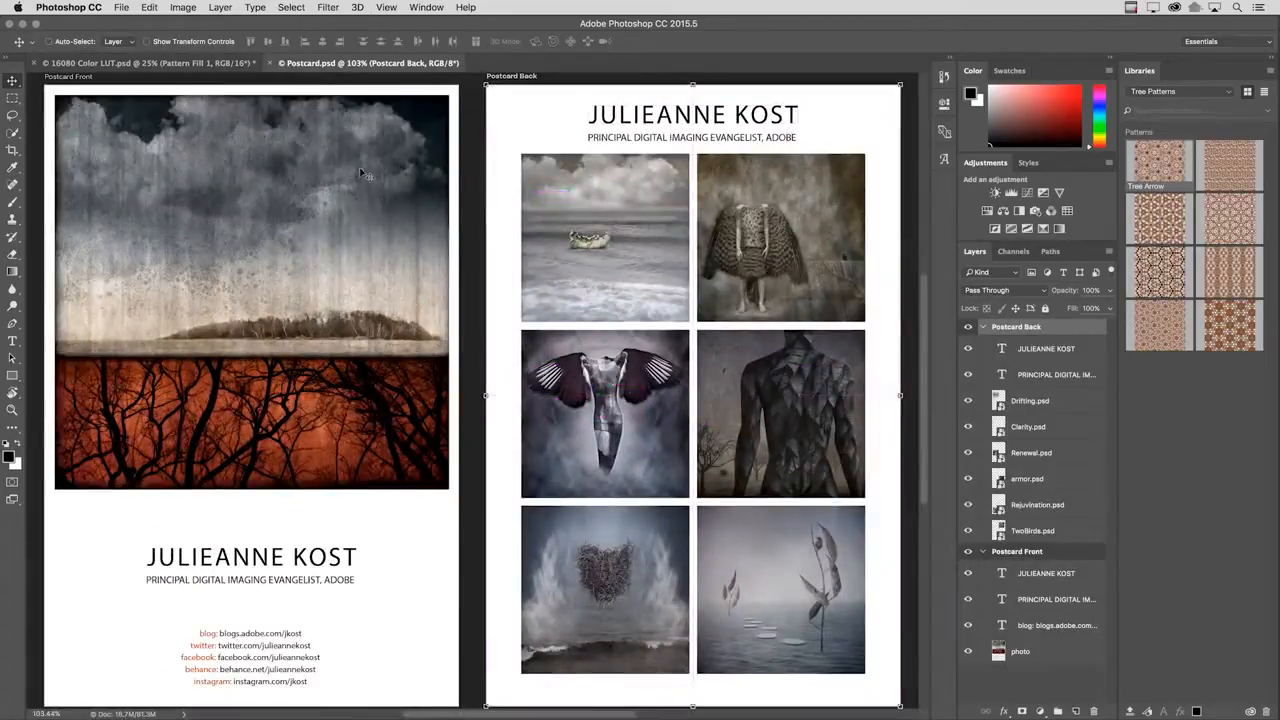
# Review the Artboards to Files export options for Postcard.psd and close them without exporting.
pyautogui.click(121, 7)
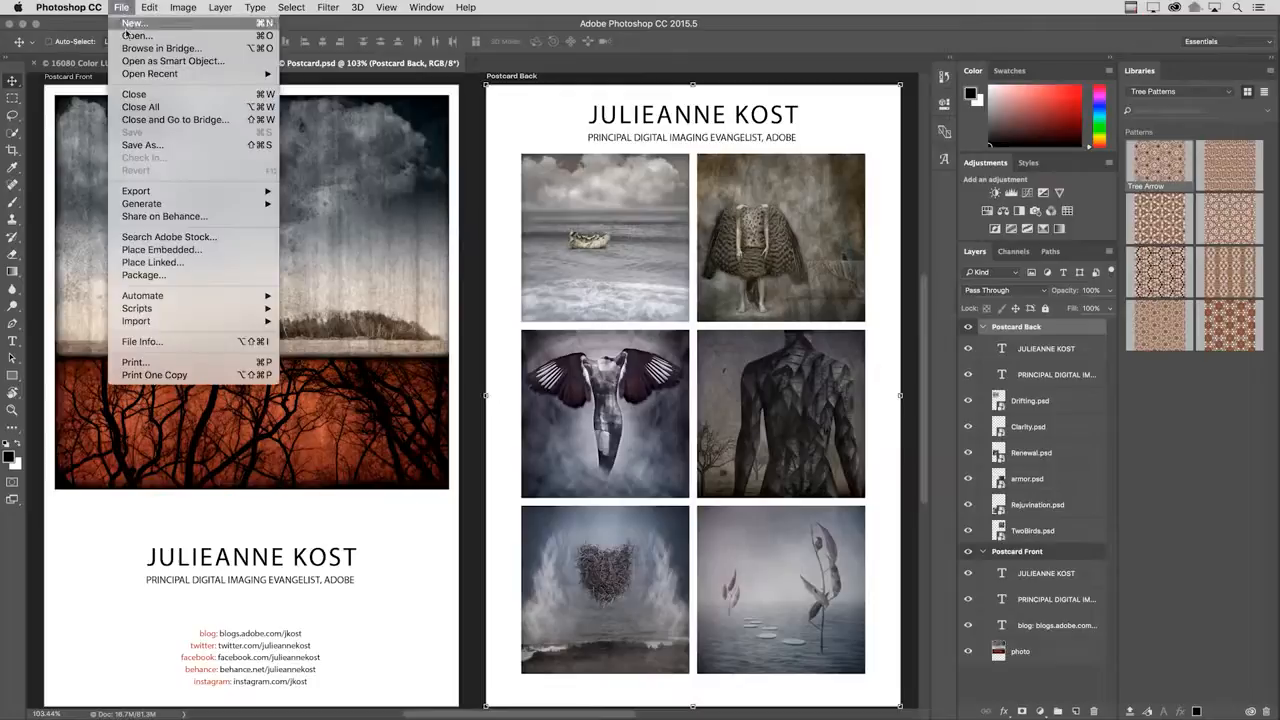
pyautogui.moveTo(133, 192)
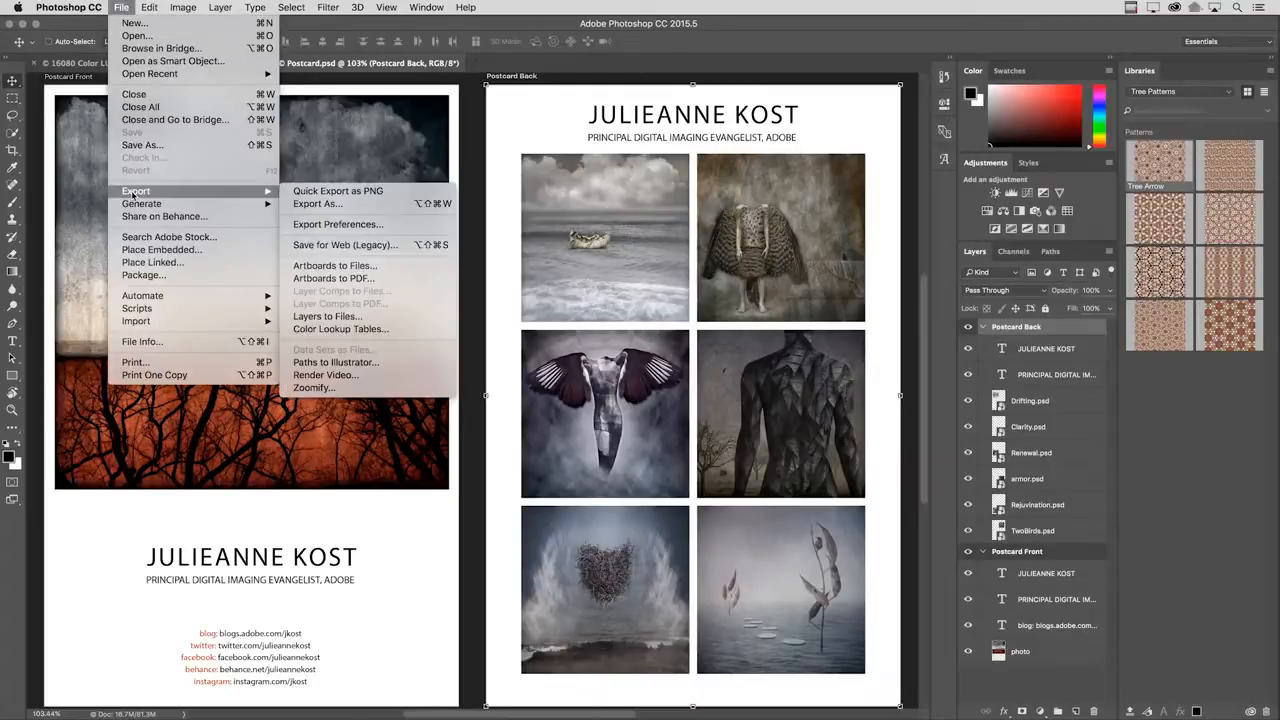
pyautogui.click(386, 268)
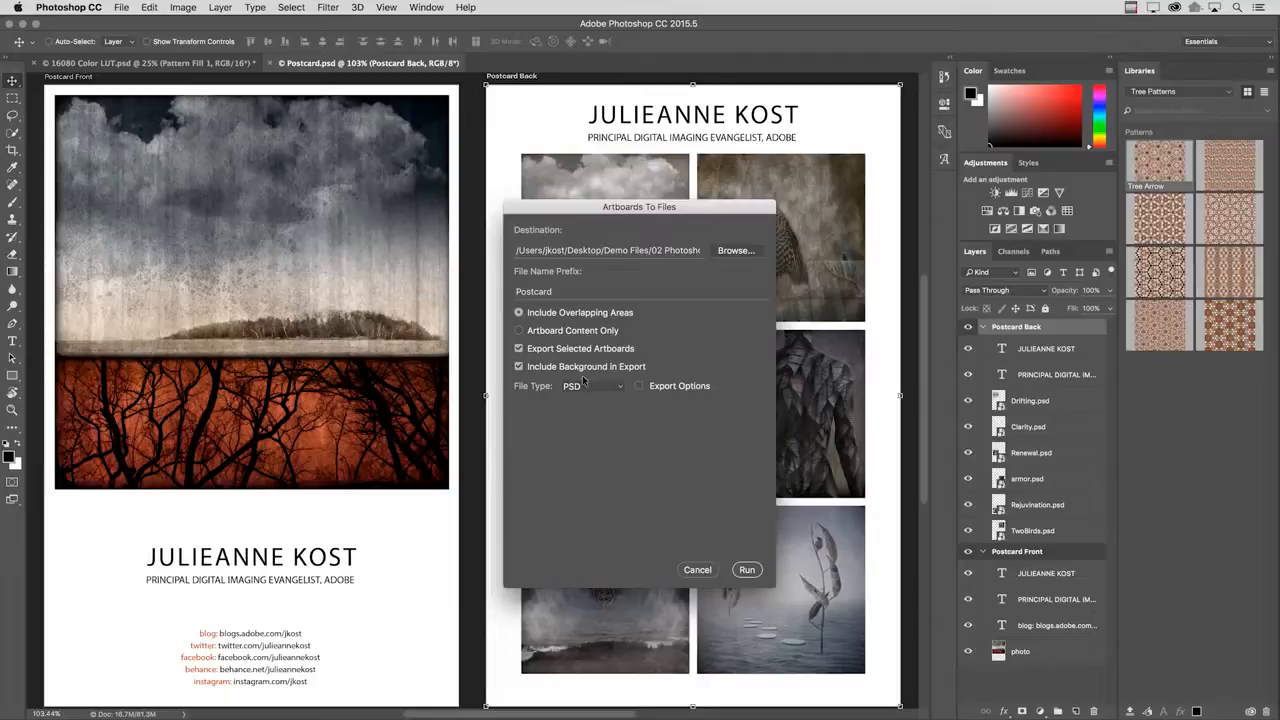
pyautogui.click(697, 569)
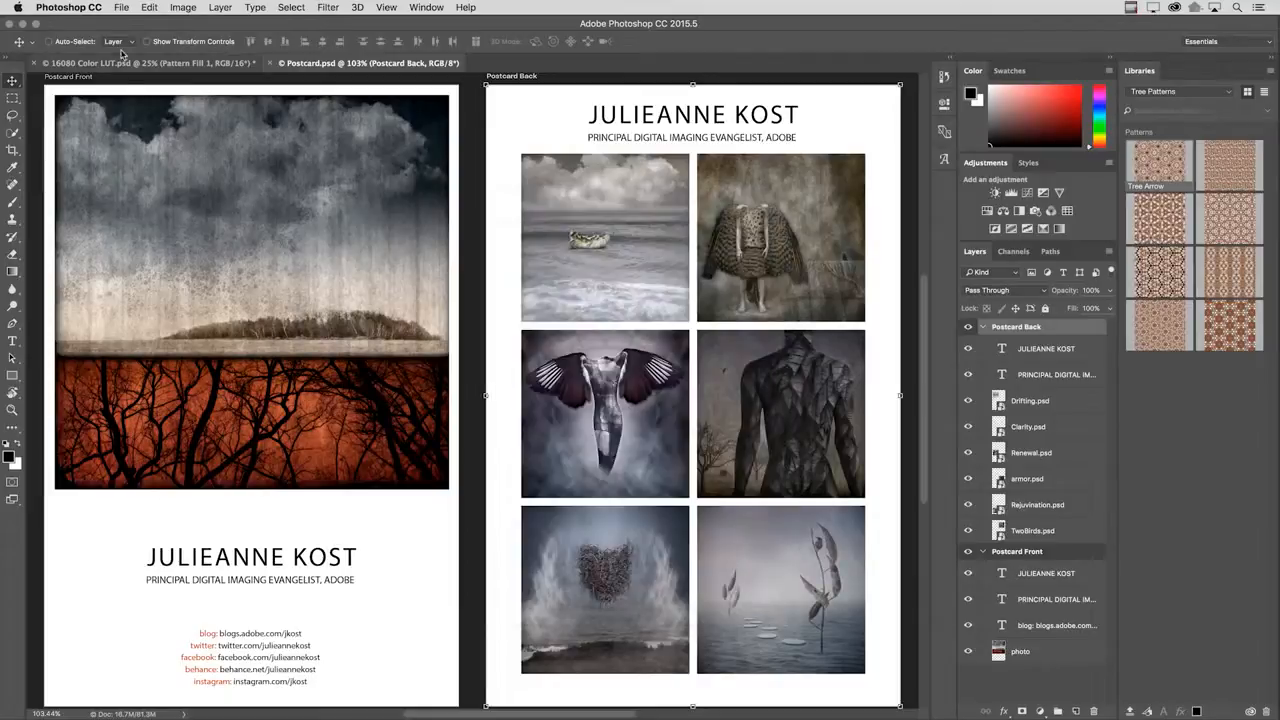
# Open the Artboards to PDF export for Postcard.psd.
pyautogui.click(121, 9)
pyautogui.moveTo(222, 193)
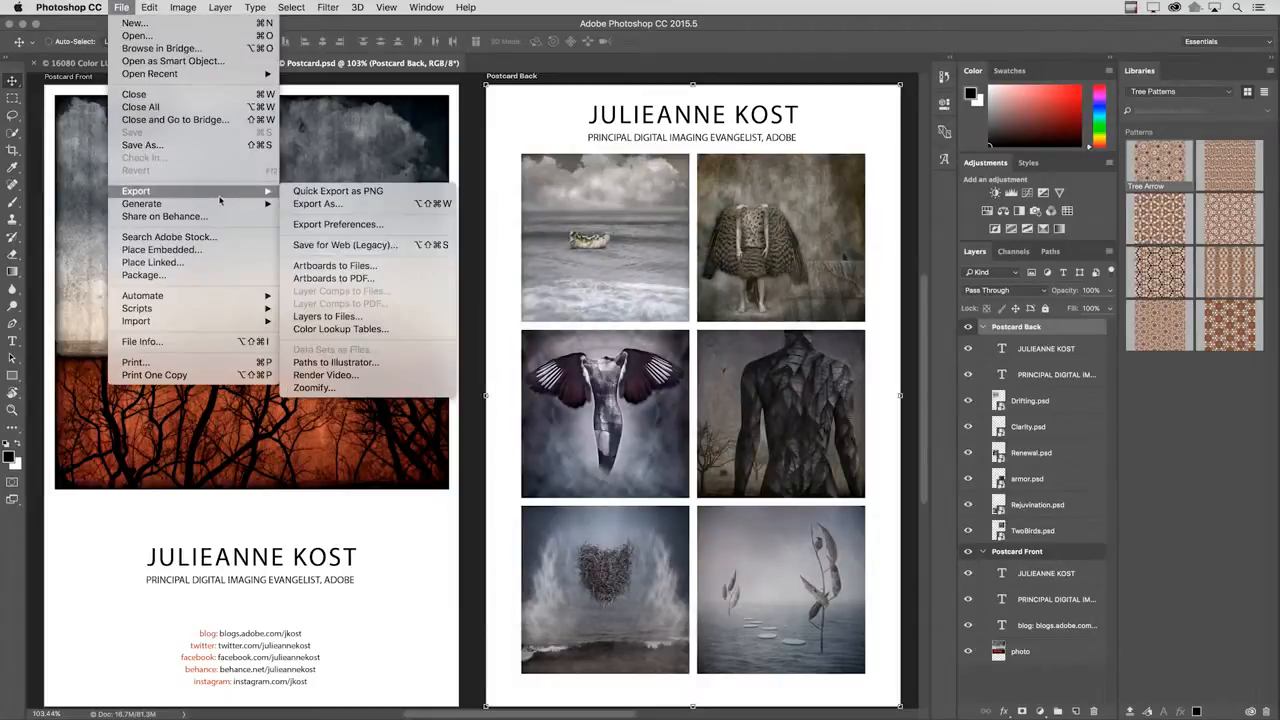
pyautogui.click(345, 278)
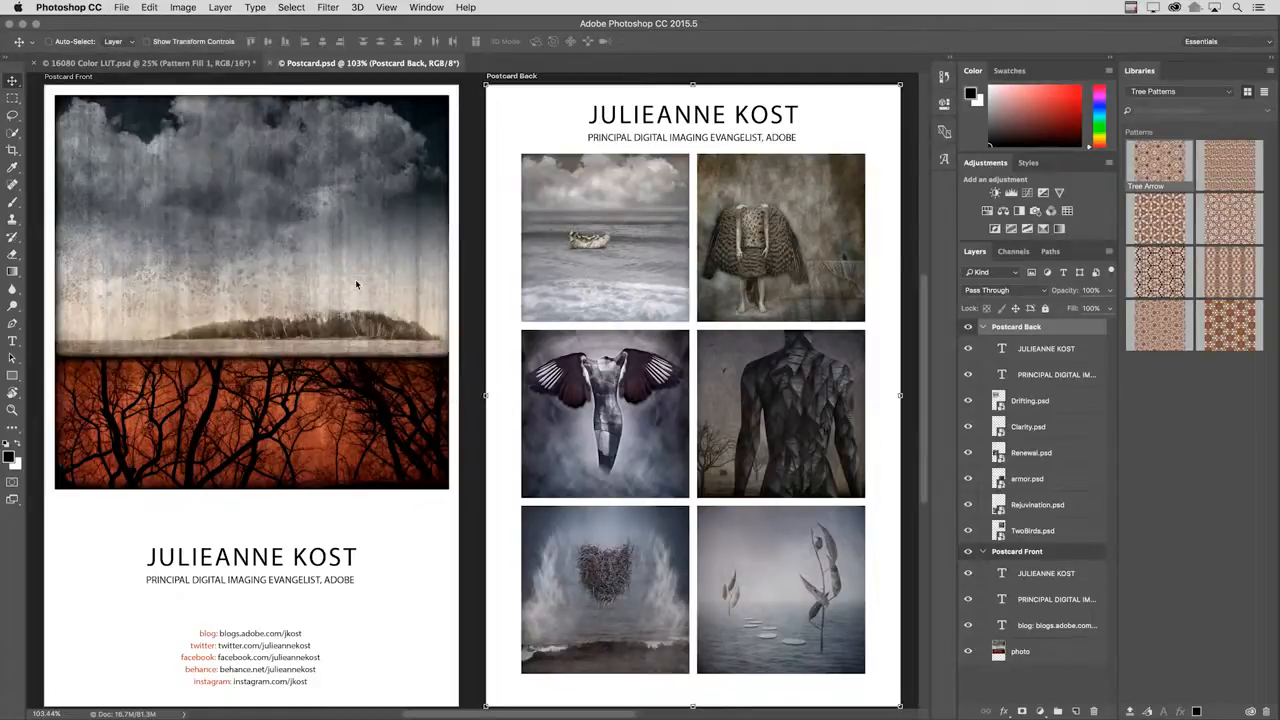